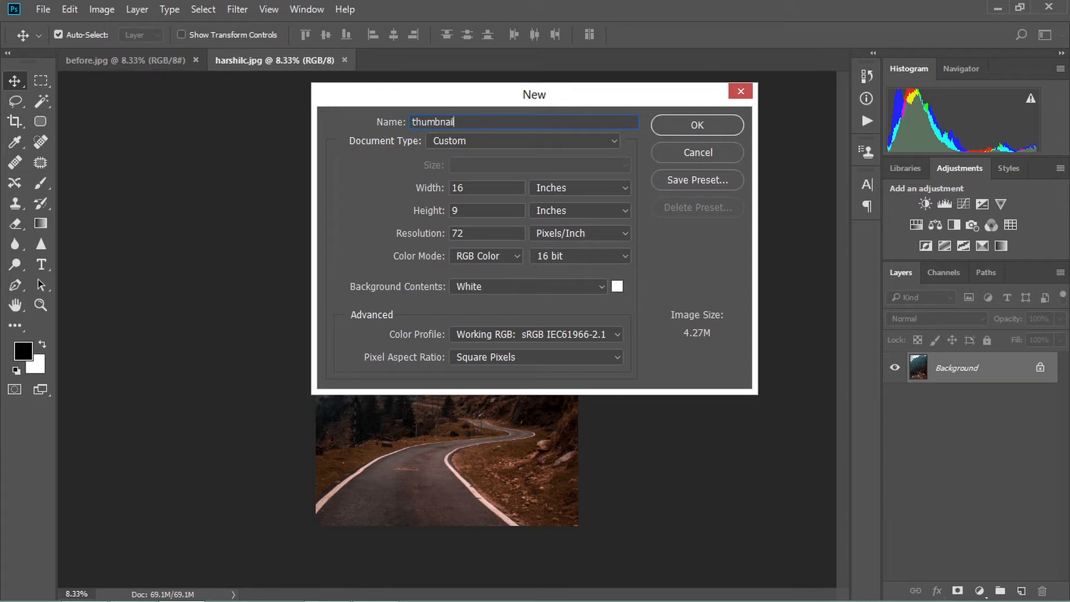
Create the thumbnail document at 16 × 9 inches and 72 pixels/inch with black background contents.
{"action": "double_click", "coordinate": [479, 193]}
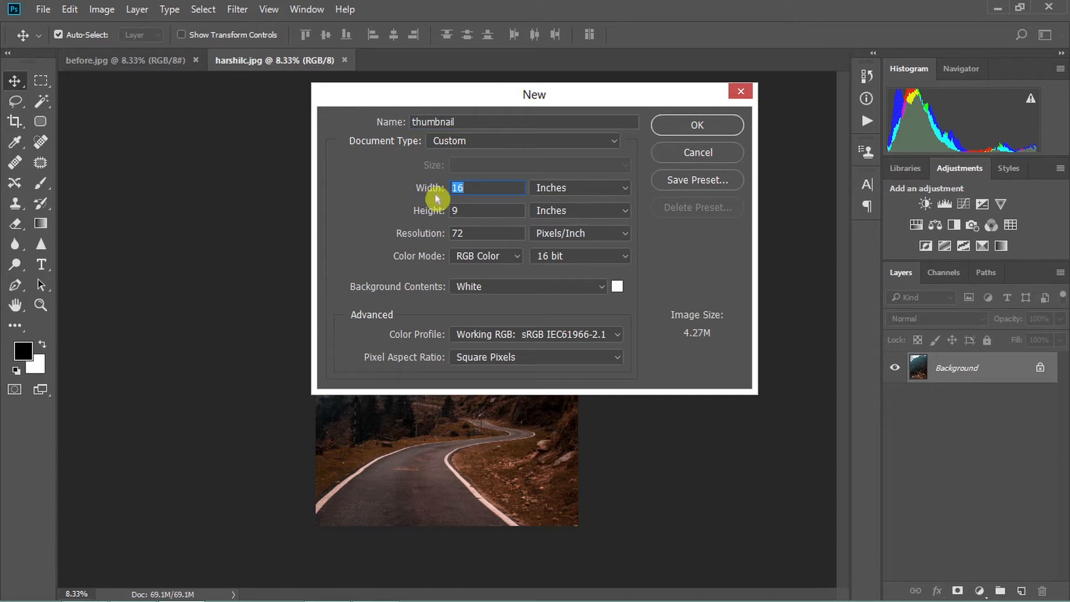
{"action": "type", "text": "16"}
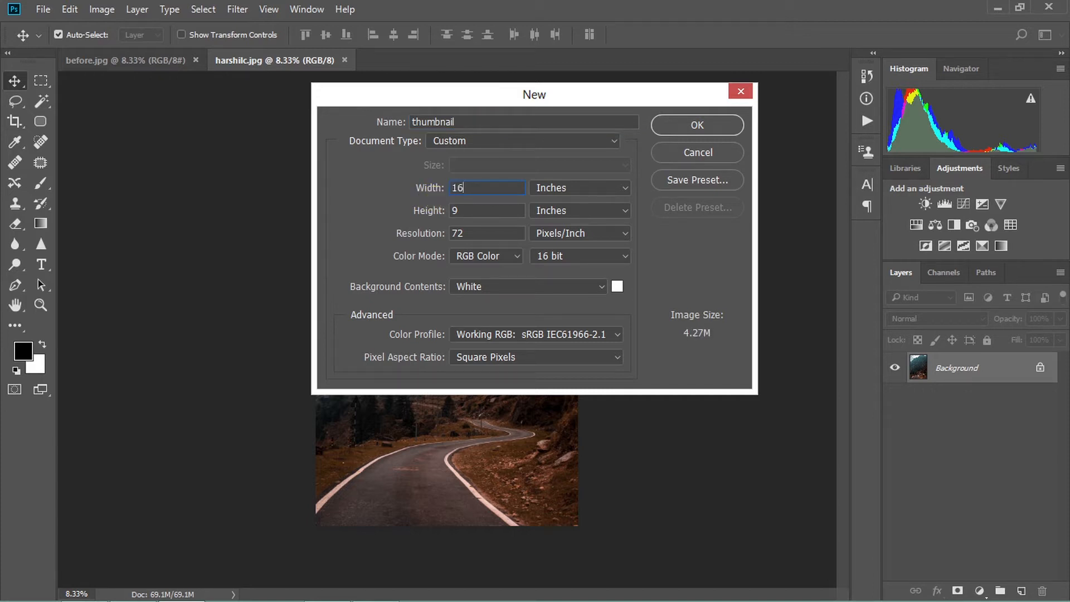
{"action": "left_click", "coordinate": [580, 190]}
{"action": "left_click", "coordinate": [580, 212]}
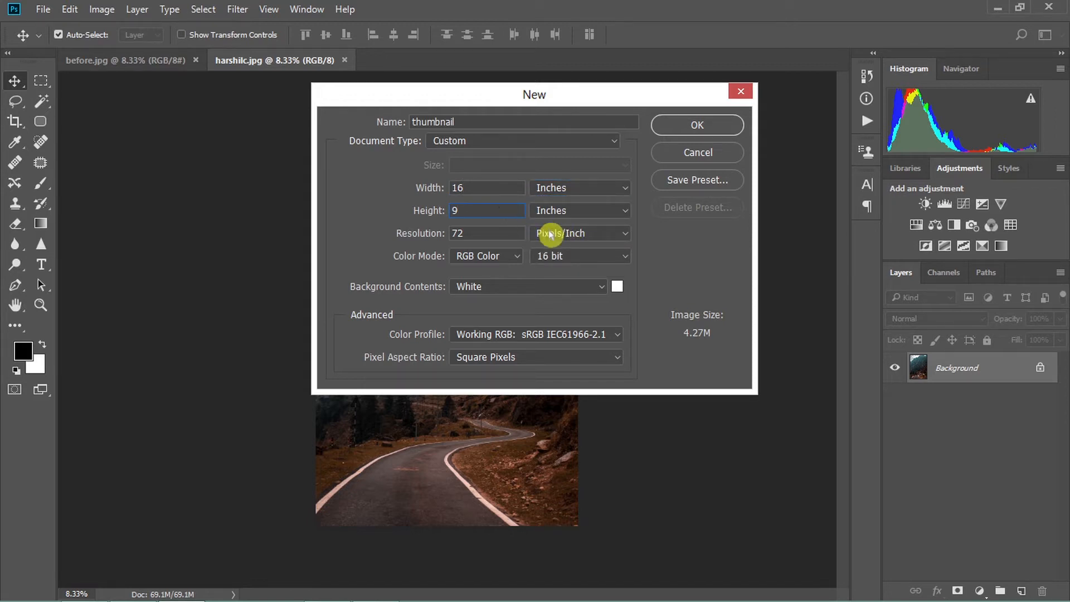
{"action": "left_click", "coordinate": [501, 234]}
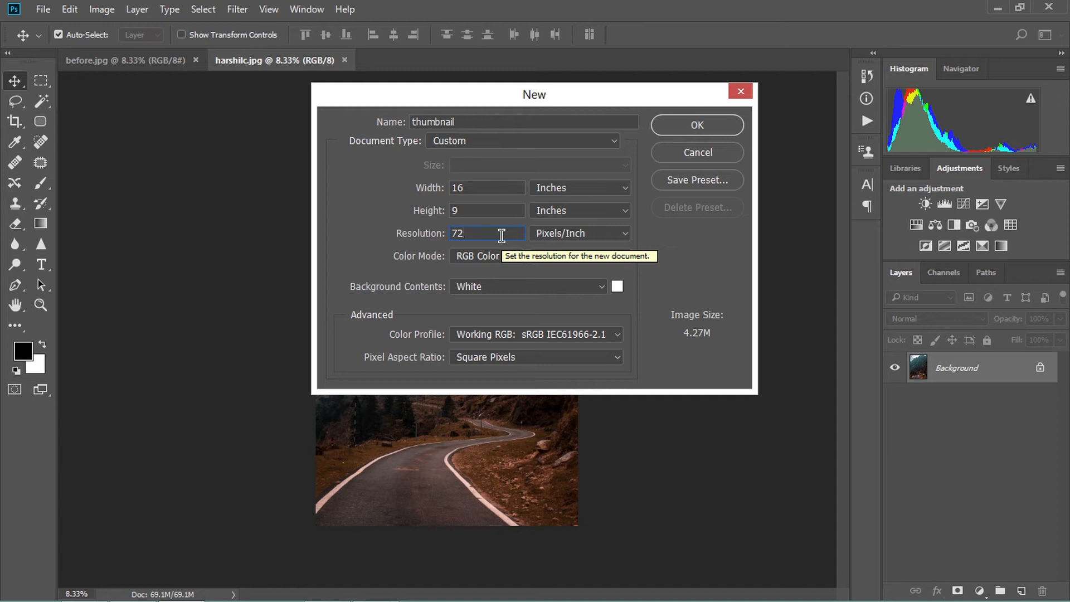
{"action": "left_click", "coordinate": [584, 287]}
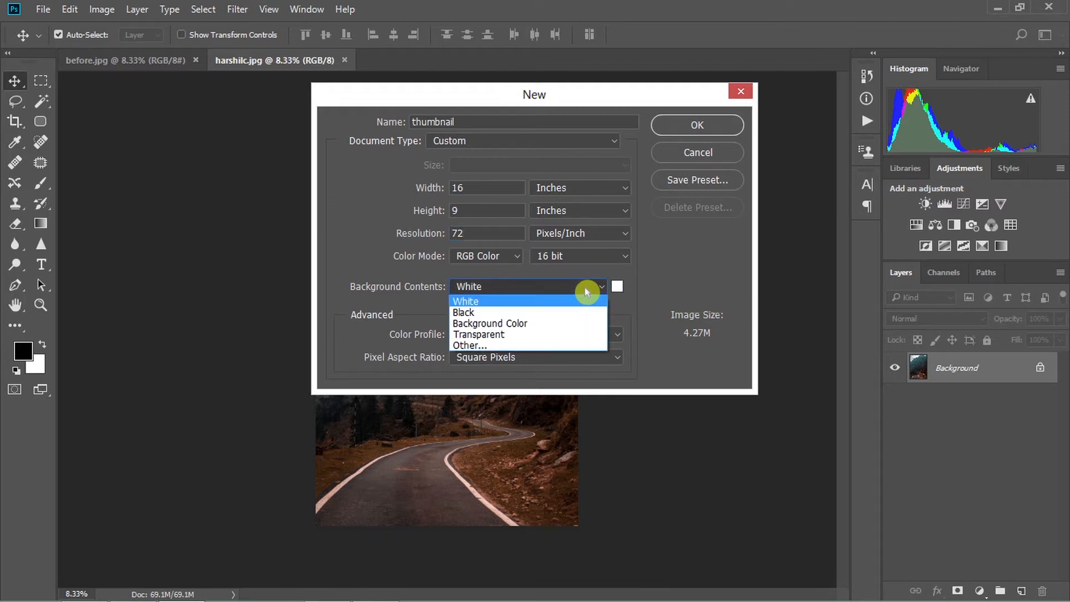
{"action": "left_click", "coordinate": [558, 319]}
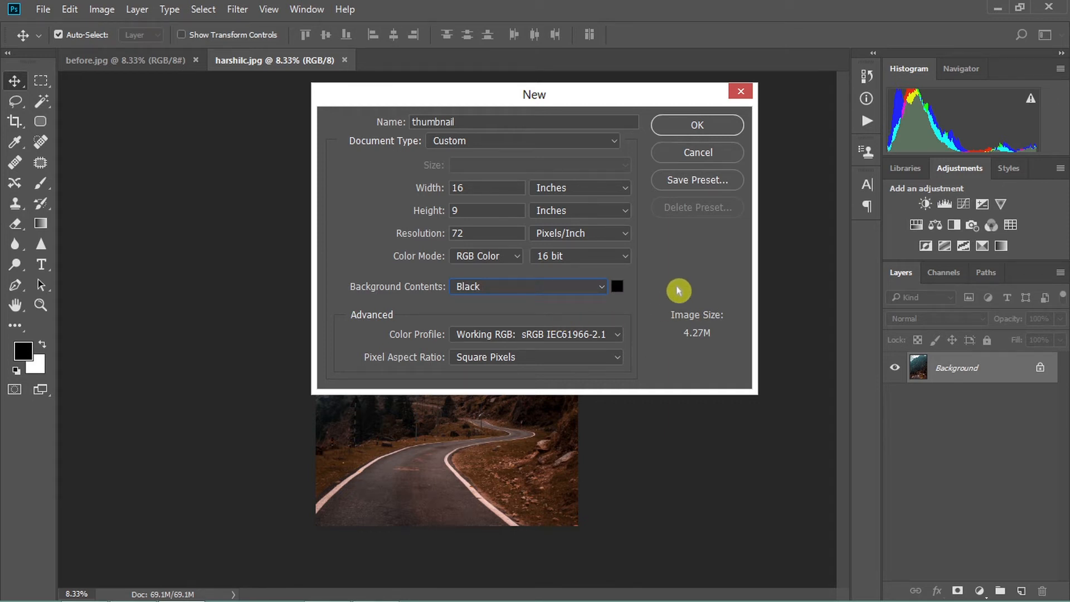
{"action": "left_click", "coordinate": [698, 127]}
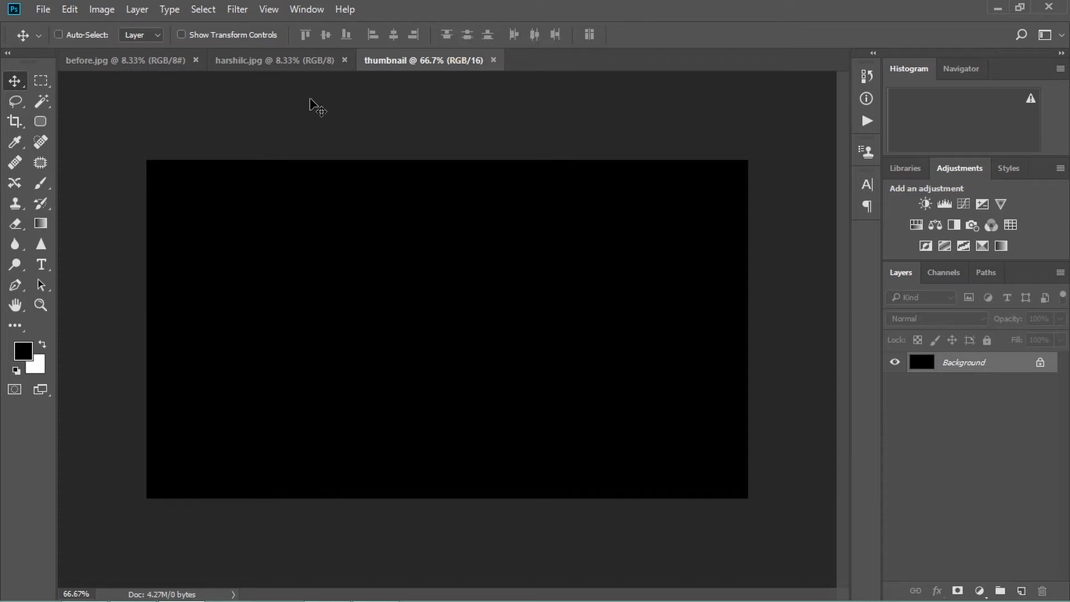
Show the rulers and place a vertical guide at the canvas centre, at about 8 inches.
{"action": "key", "text": "ctrl+r"}
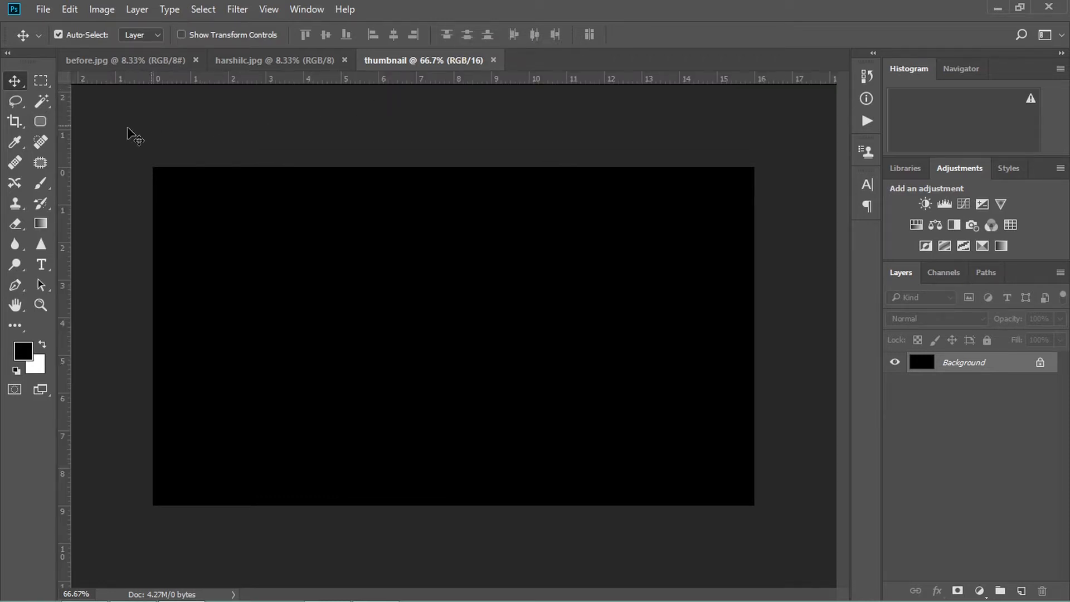
{"action": "left_click", "coordinate": [65, 148]}
{"action": "left_click_drag", "start_coordinate": [64, 148], "coordinate": [450, 199]}
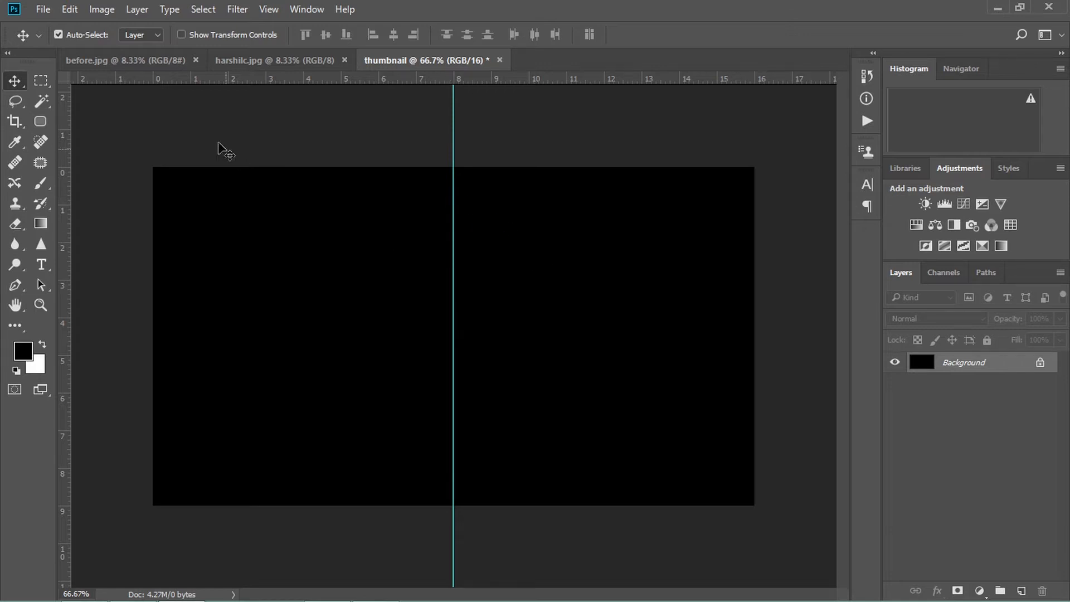
Make a narrow full-height rectangular selection and centre it on the vertical guide.
{"action": "left_click", "coordinate": [43, 81]}
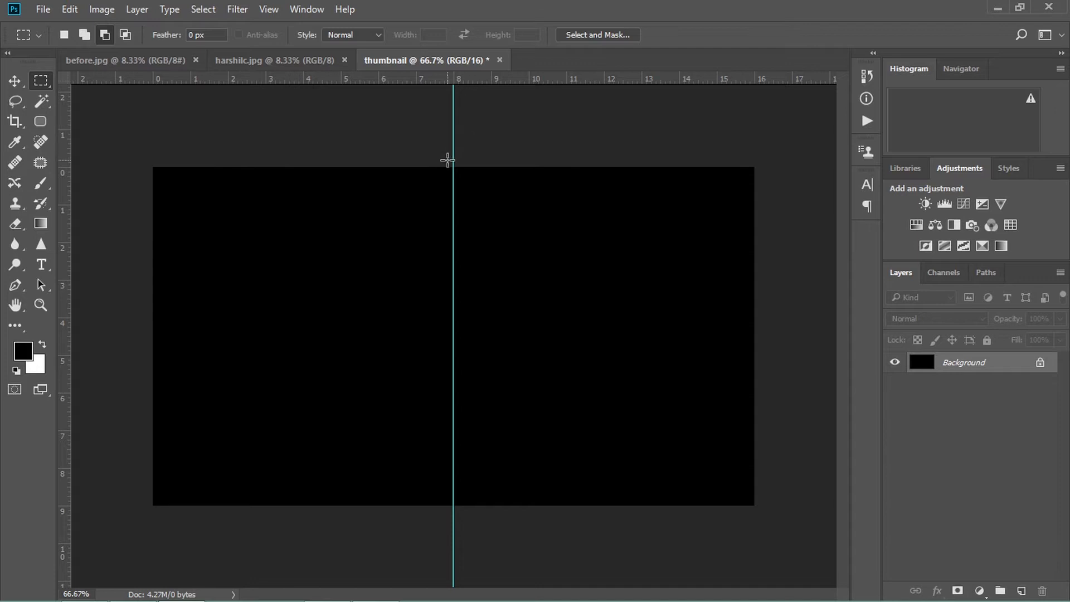
{"action": "left_click_drag", "start_coordinate": [451, 168], "coordinate": [444, 509]}
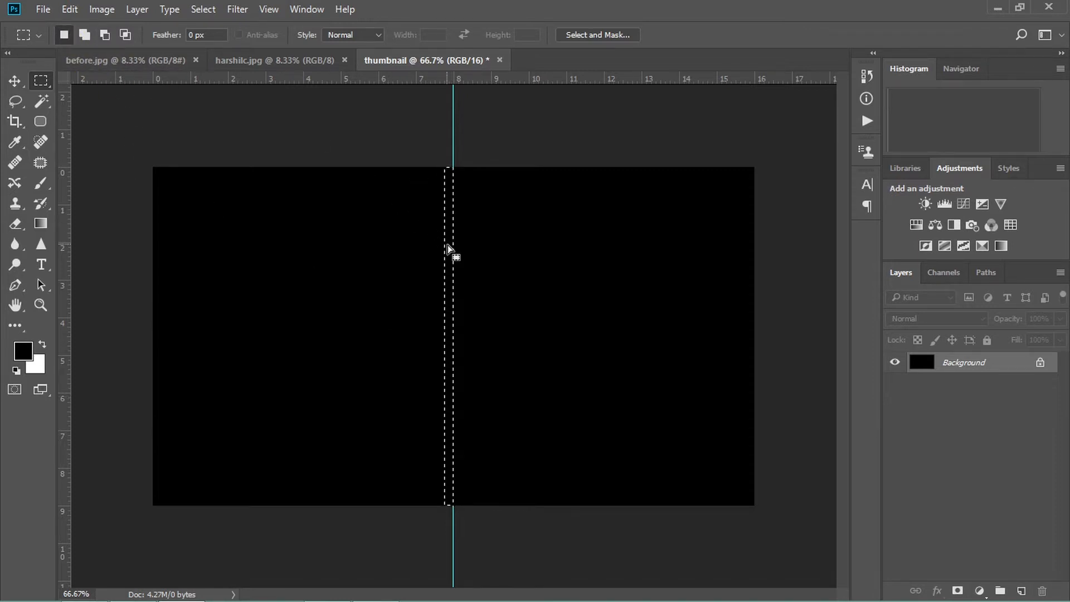
{"action": "left_click_drag", "start_coordinate": [449, 249], "coordinate": [456, 252]}
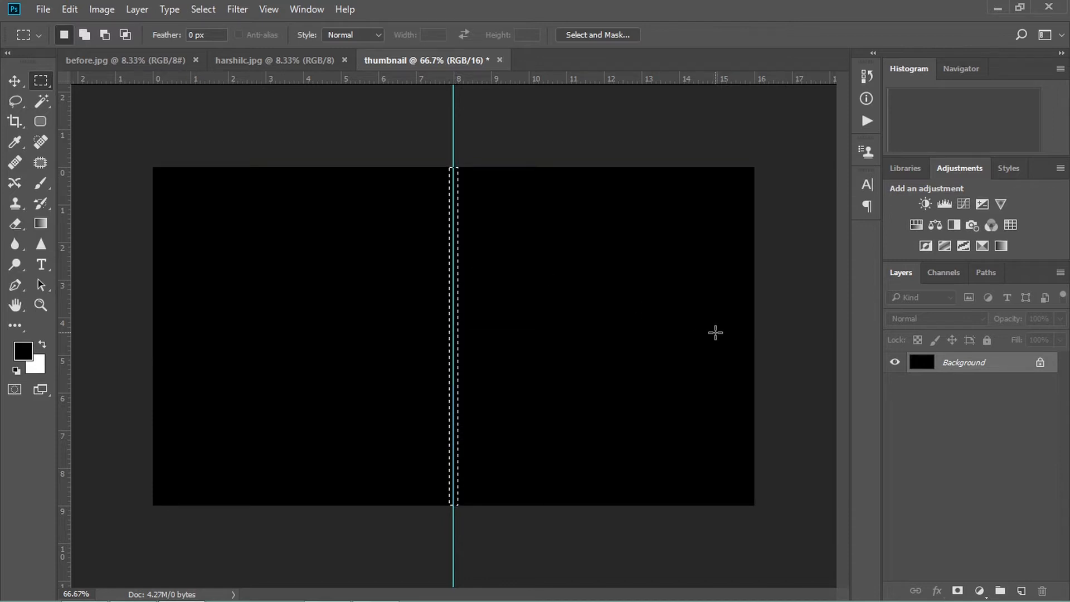
Fill the selected strip with White in Normal mode at 100% opacity.
{"action": "left_click", "coordinate": [70, 10]}
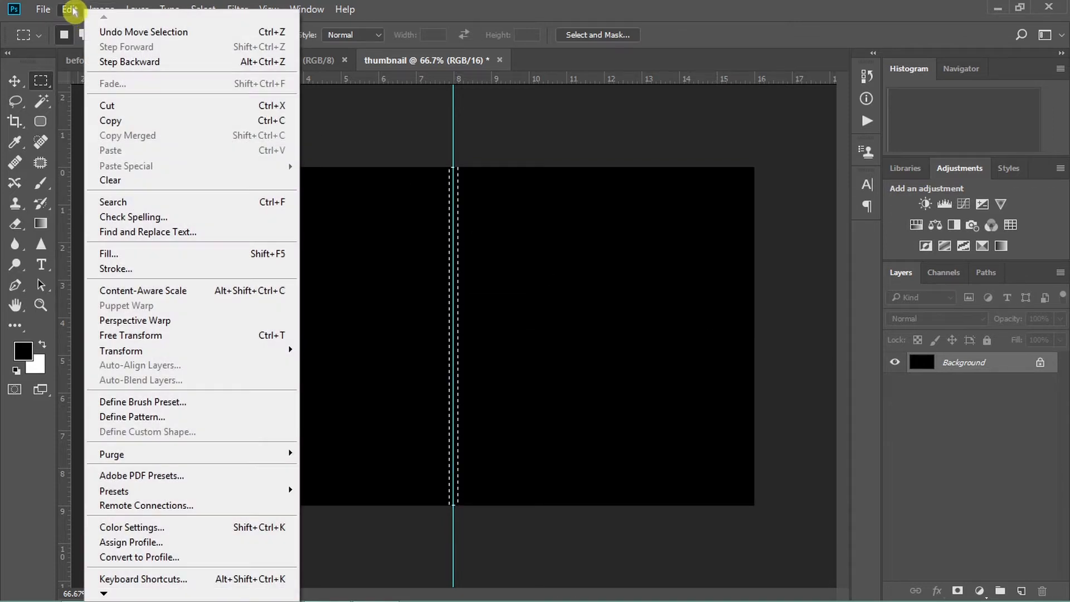
{"action": "left_click", "coordinate": [143, 253]}
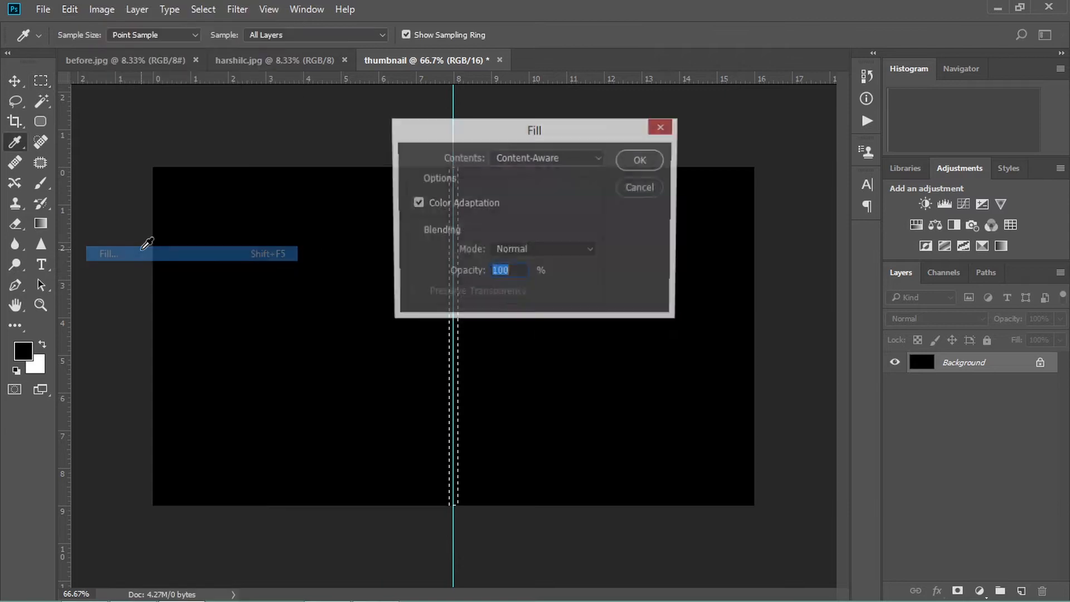
{"action": "left_click", "coordinate": [544, 159]}
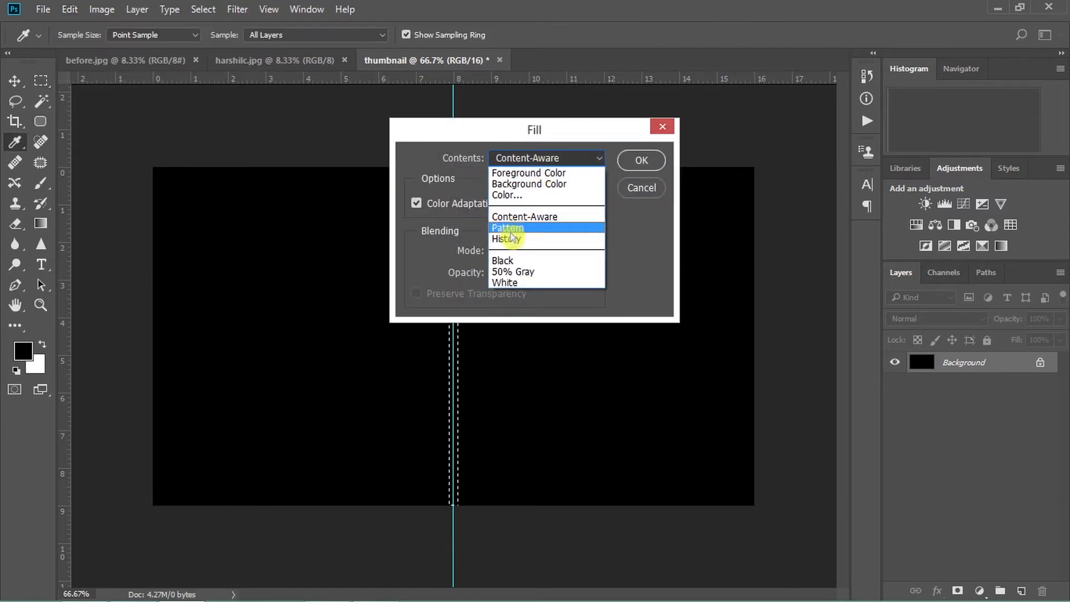
{"action": "left_click", "coordinate": [510, 282]}
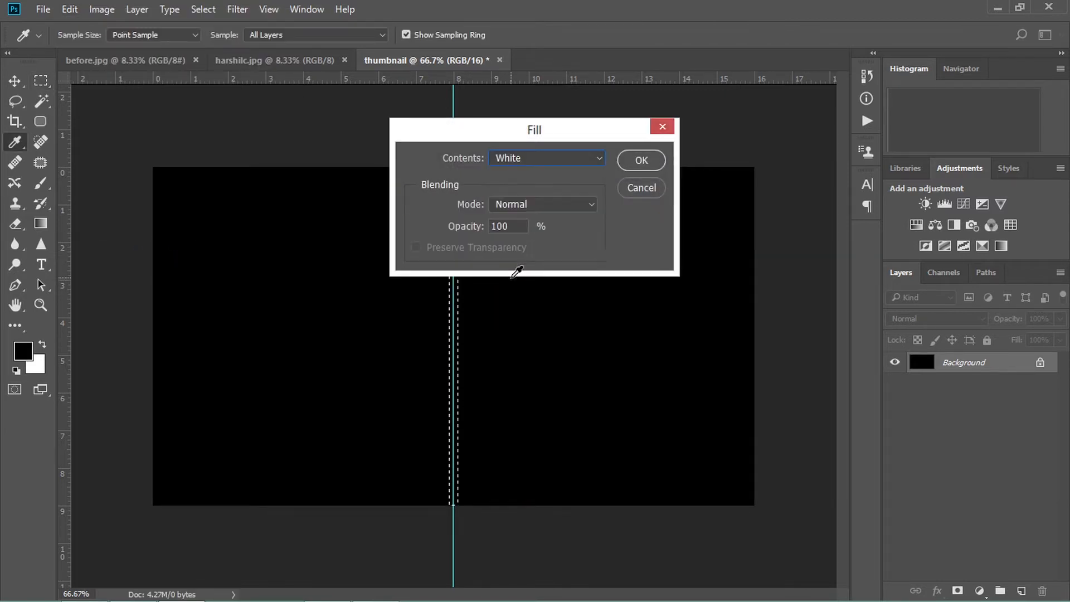
{"action": "left_click", "coordinate": [637, 165]}
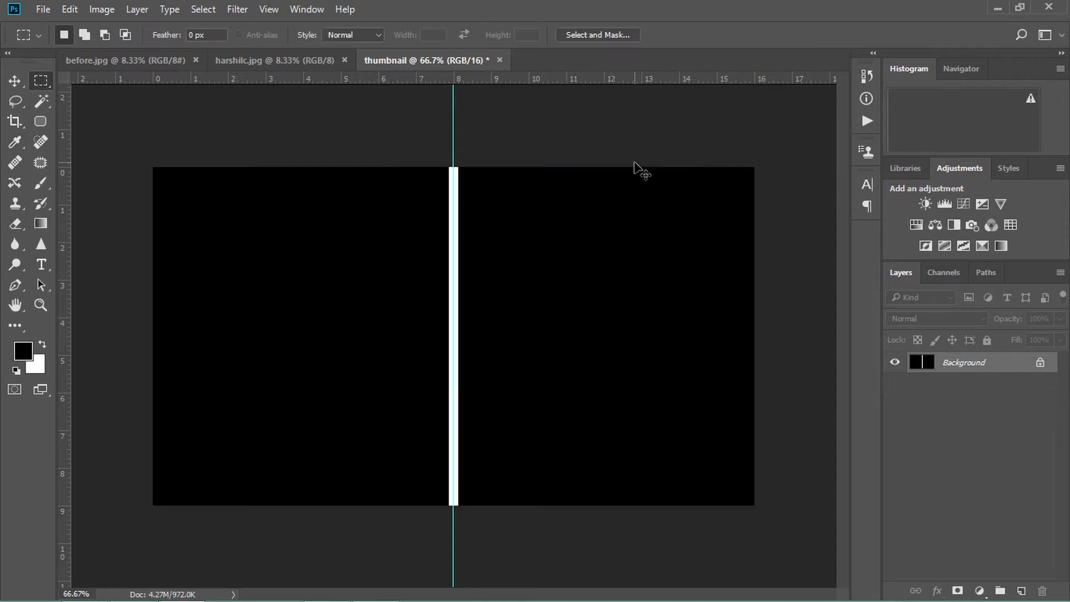
Remove the centre guide from the canvas and hide the rulers.
{"action": "left_click", "coordinate": [14, 81]}
{"action": "left_click_drag", "start_coordinate": [452, 118], "coordinate": [12, 112]}
{"action": "key", "text": "ctrl+r"}
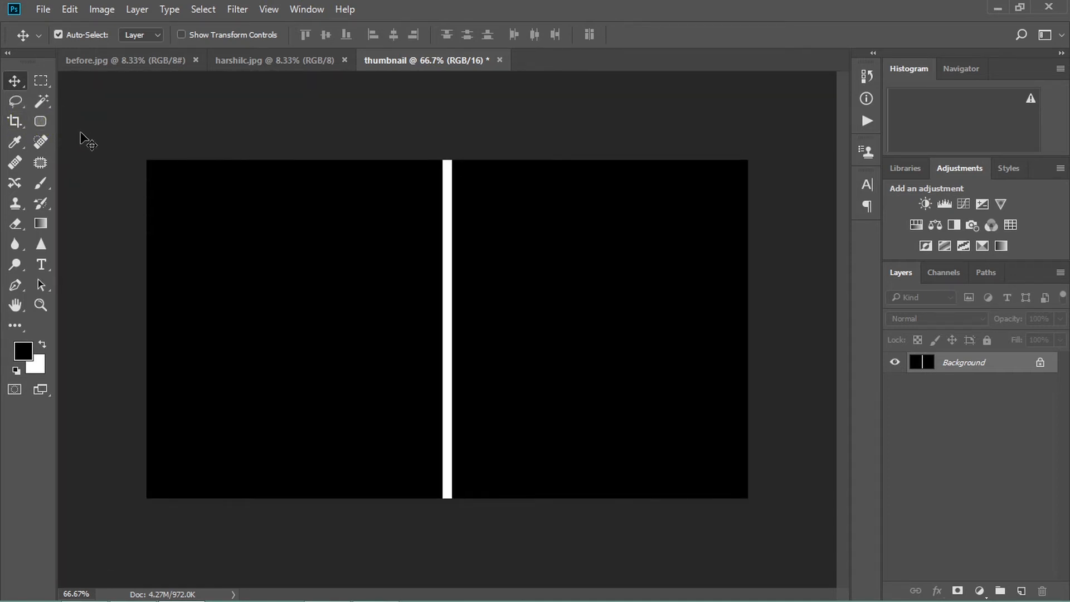
Resize the before.jpg image to a width of 2016 pixels, keeping its proportions.
{"action": "left_click", "coordinate": [105, 62]}
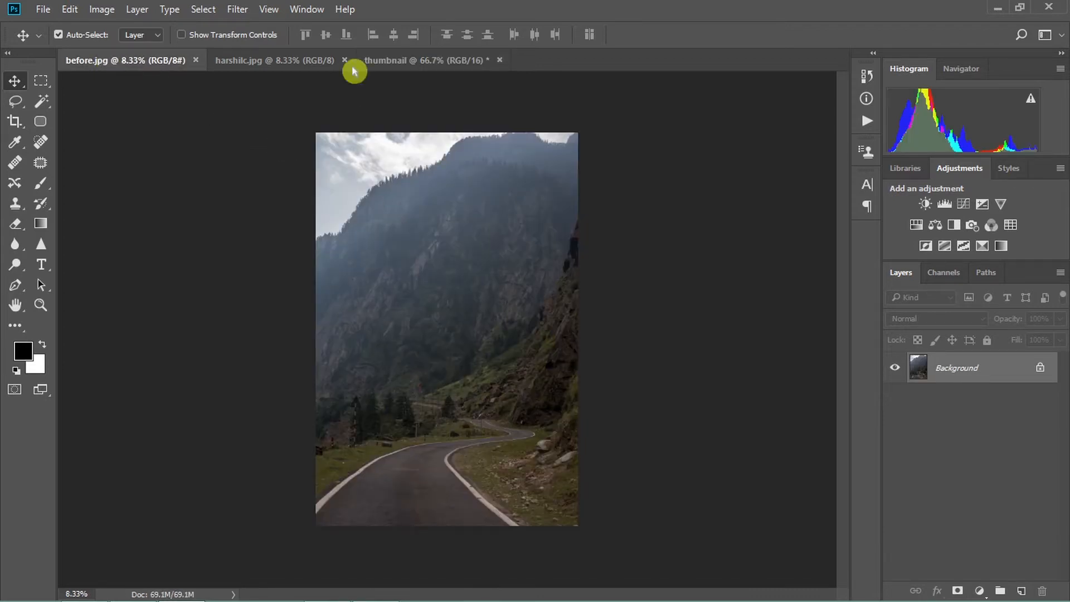
{"action": "left_click", "coordinate": [243, 11]}
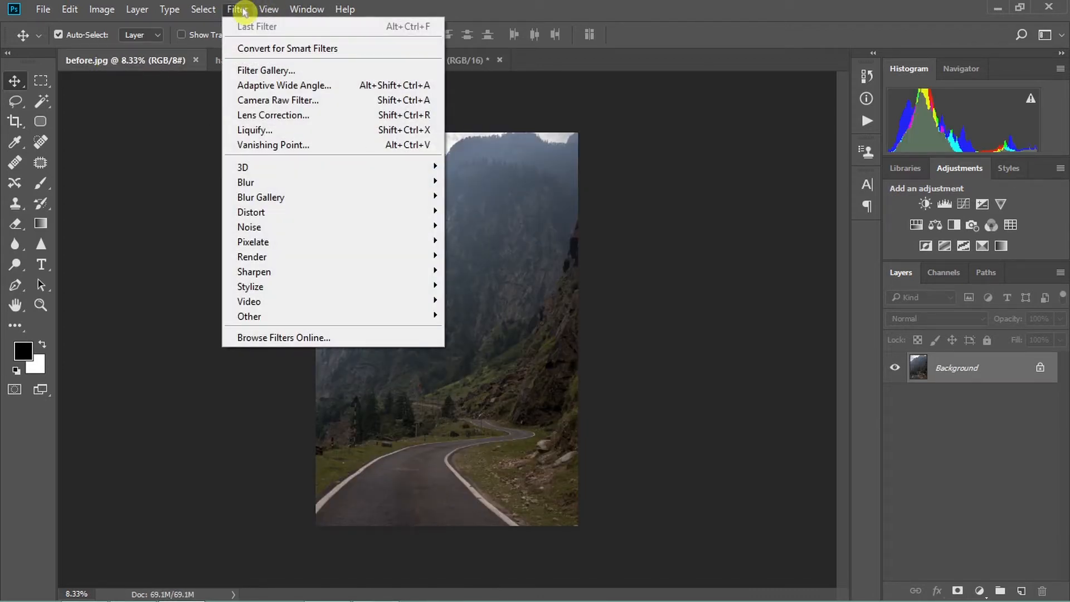
{"action": "left_click", "coordinate": [99, 10]}
{"action": "left_click", "coordinate": [103, 9]}
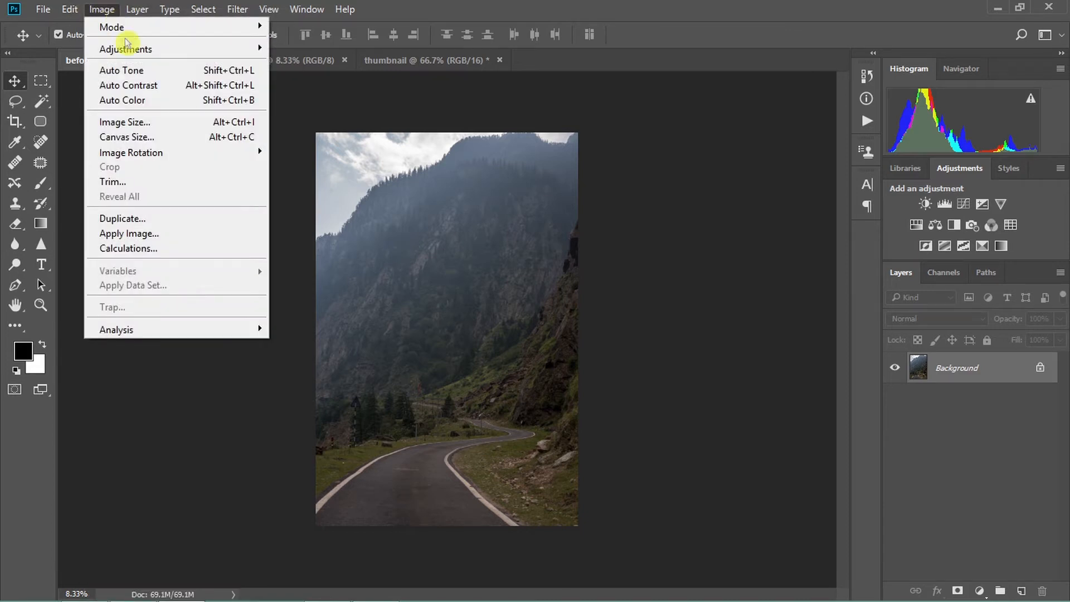
{"action": "left_click", "coordinate": [145, 124]}
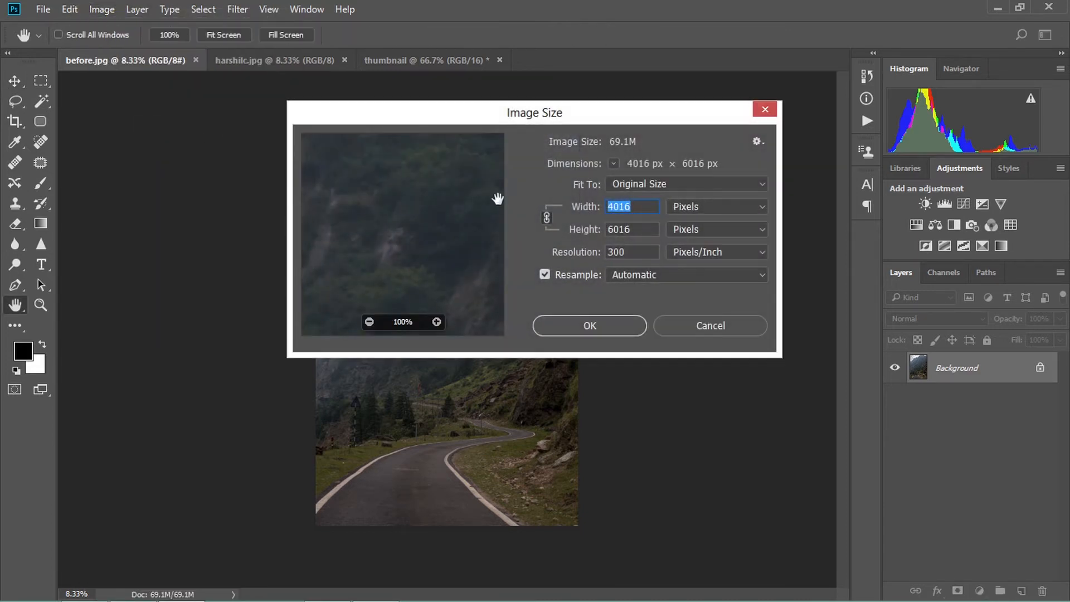
{"action": "type", "text": "2016"}
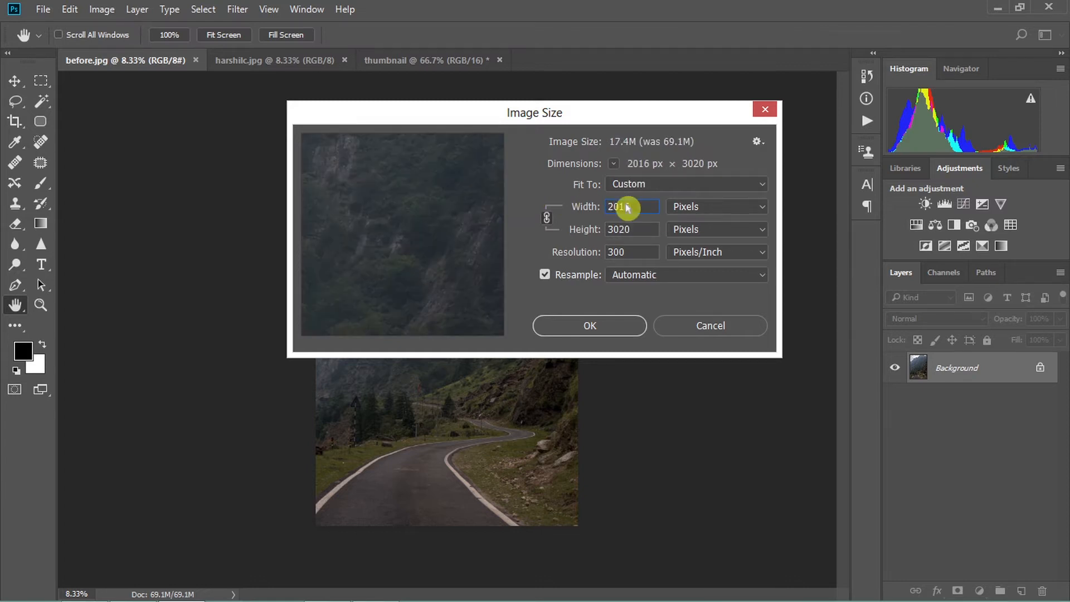
{"action": "left_click", "coordinate": [578, 325]}
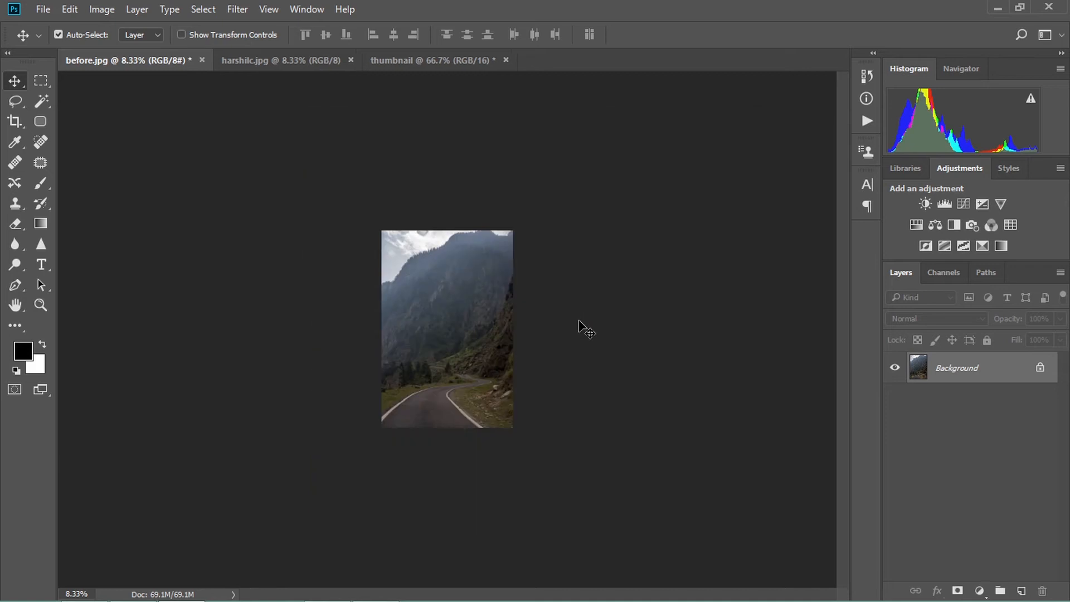
Copy the whole before.jpg image and paste it into the thumbnail document.
{"action": "key", "text": "ctrl+0"}
{"action": "key", "text": "ctrl+a"}
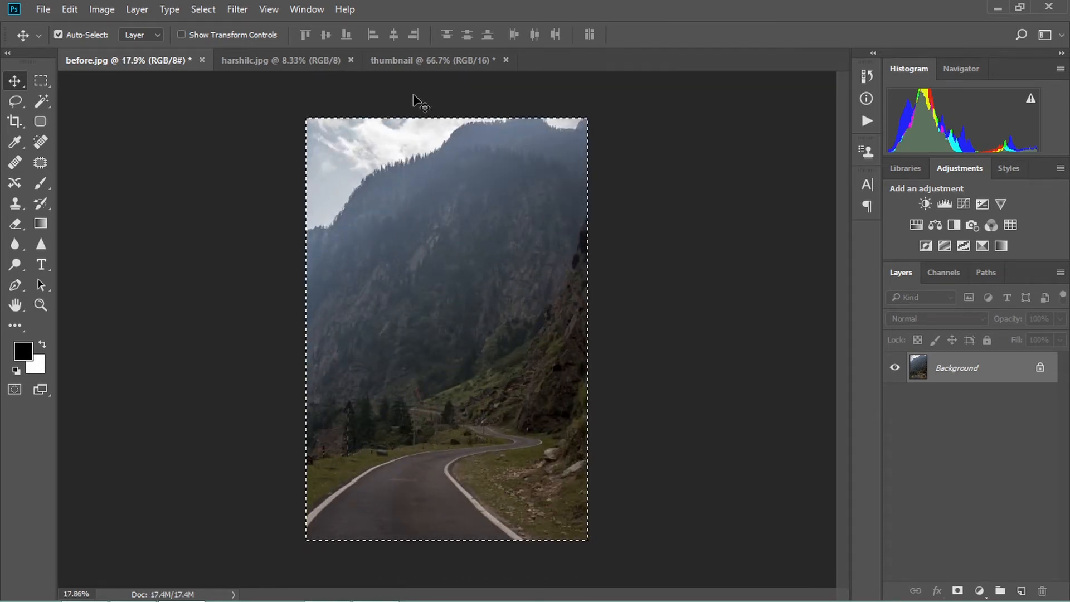
{"action": "left_click", "coordinate": [373, 63]}
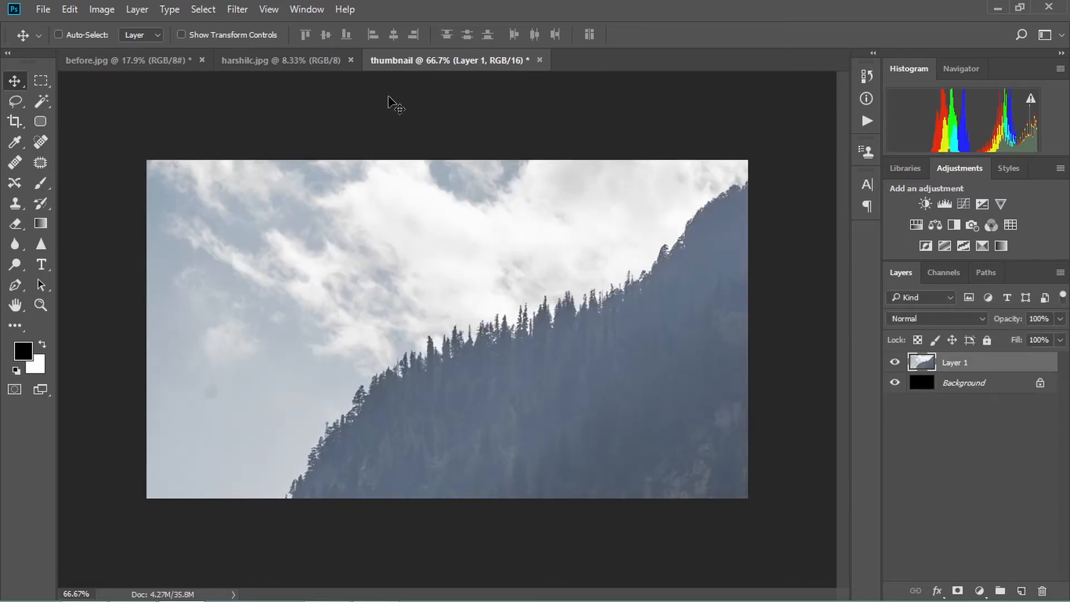
{"action": "key", "text": "ctrl+t"}
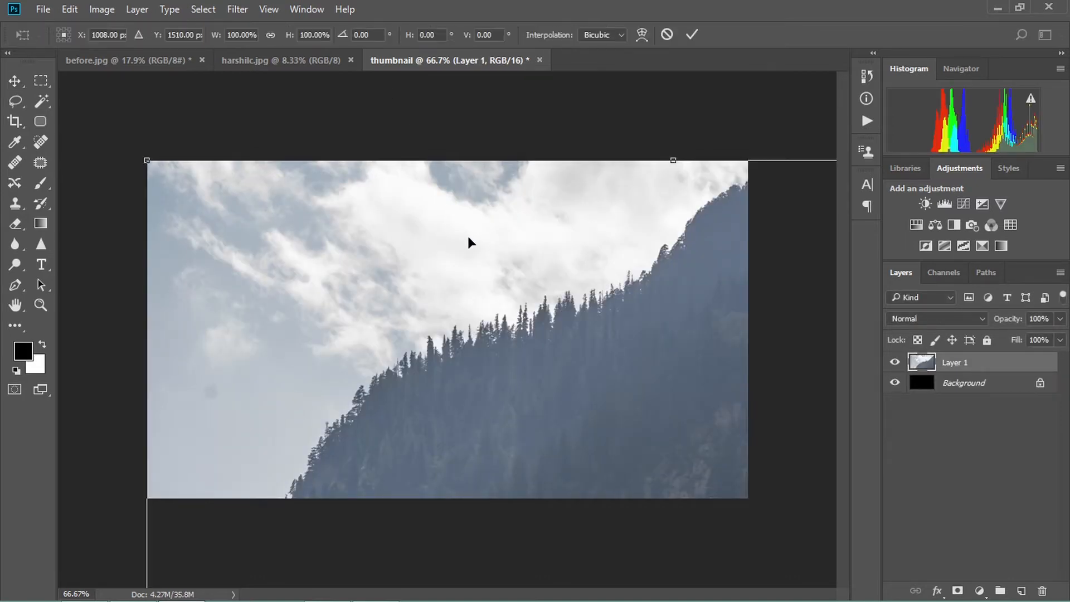
{"action": "left_click", "coordinate": [667, 34]}
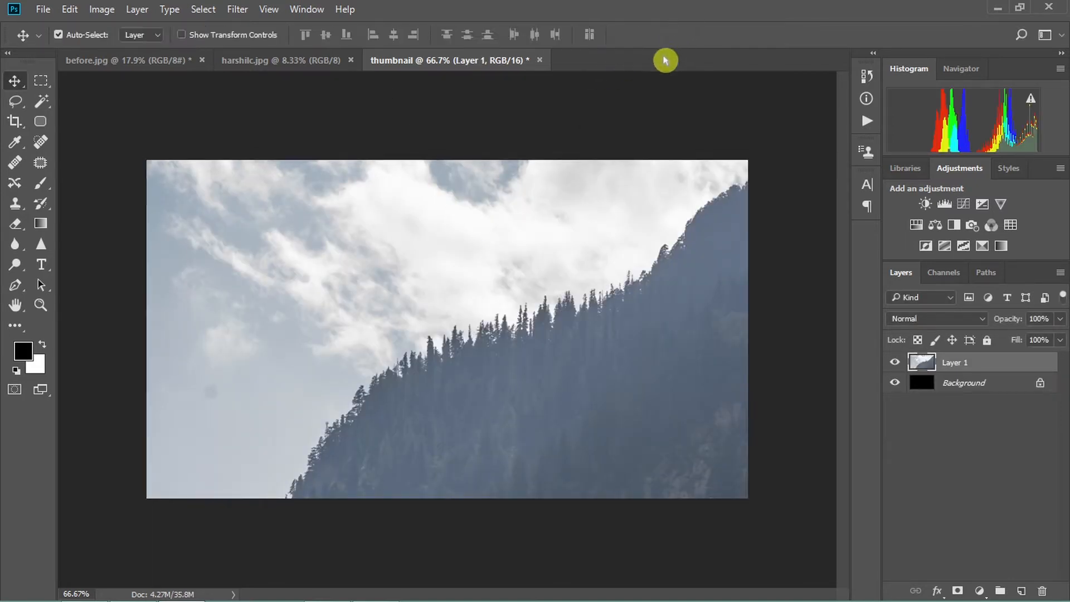
{"action": "key", "text": "ctrl+r"}
{"action": "key", "text": "ctrl+r"}
Scale the pasted before.jpg photo down to about 28% so it spans the thumbnail's left half up to the white divider.
{"action": "key", "text": "ctrl+t"}
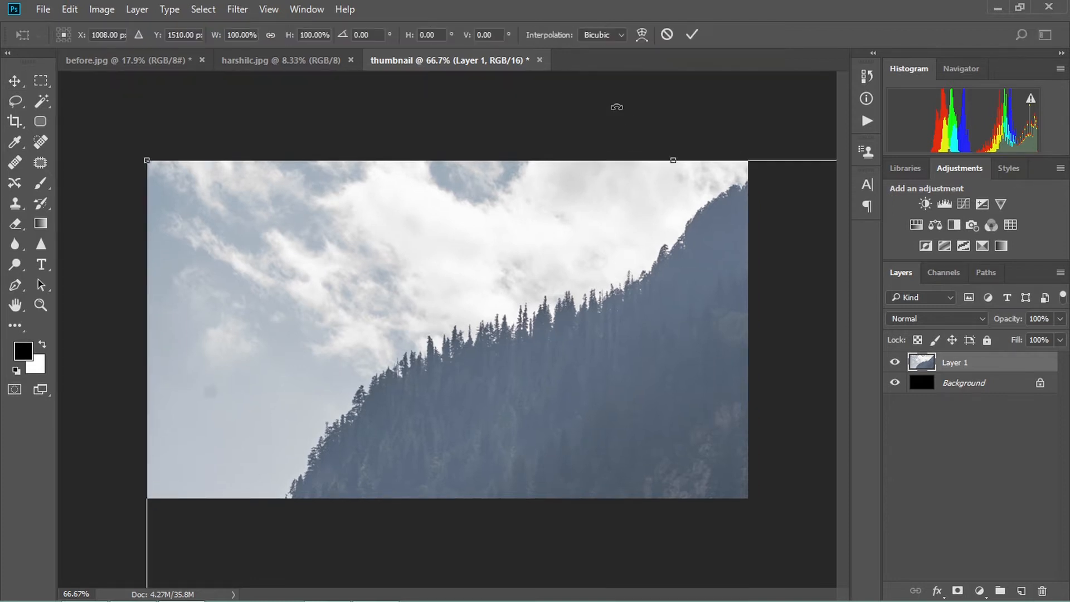
{"action": "key", "text": "ctrl+0"}
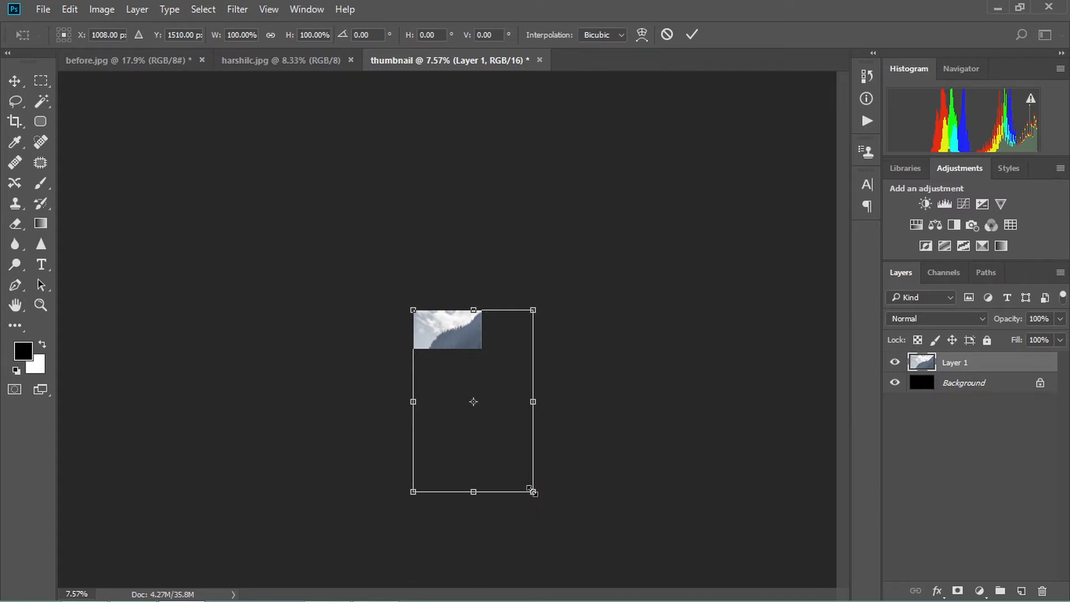
{"action": "left_click_drag", "start_coordinate": [533, 492], "coordinate": [461, 335]}
{"action": "scroll", "coordinate": [470, 339], "scroll_direction": "up", "scroll_amount": 19}
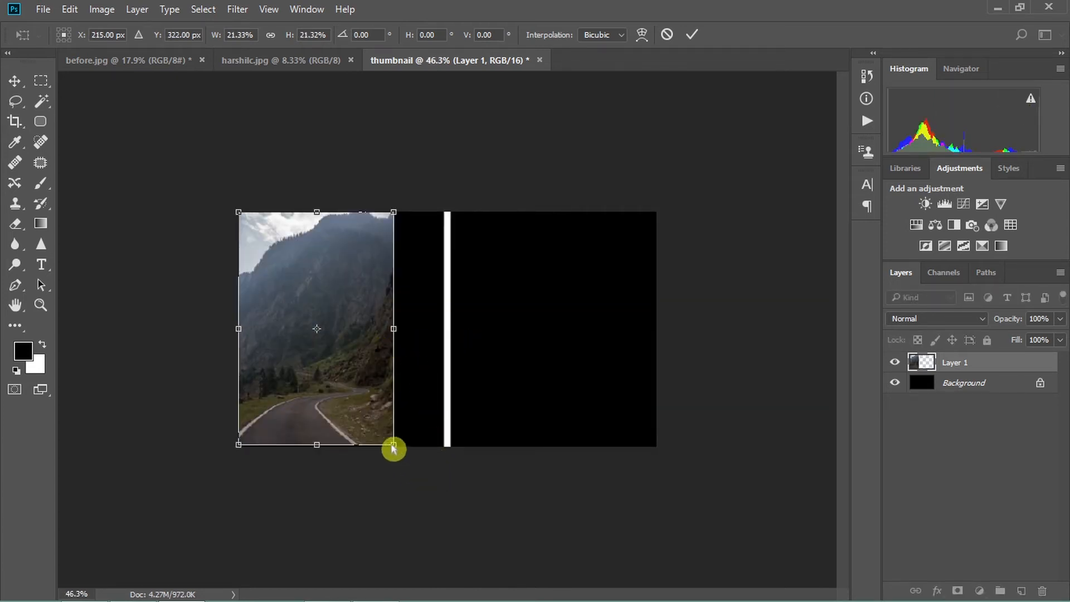
{"action": "left_click_drag", "start_coordinate": [394, 448], "coordinate": [491, 487]}
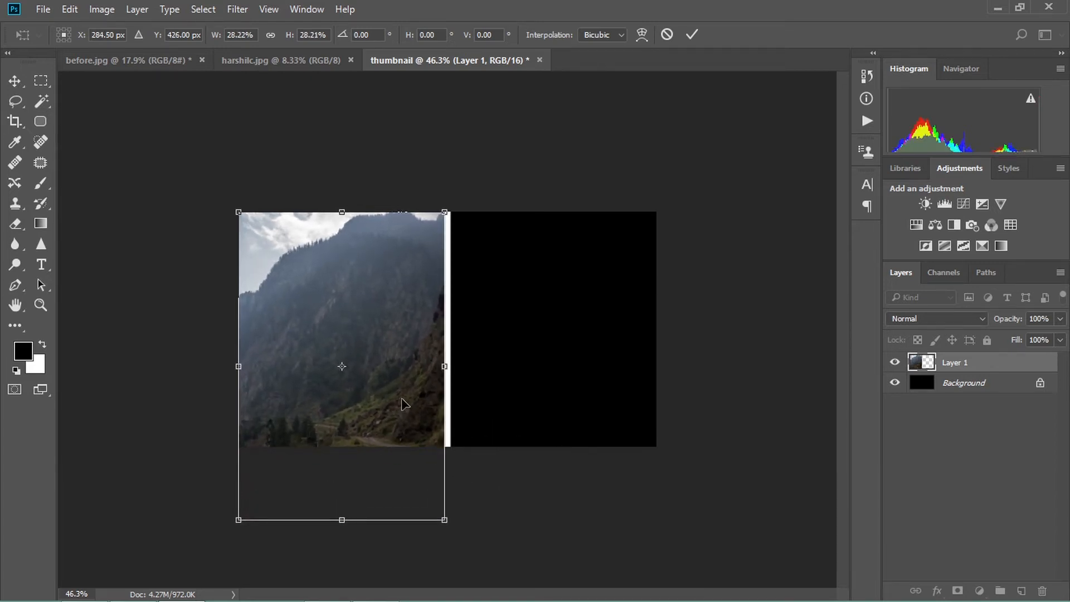
Reposition the before photo vertically so the winding road shows along the canvas's lower edge, keep it flush with the divider, and apply the transform.
{"action": "left_click_drag", "start_coordinate": [406, 402], "coordinate": [402, 338]}
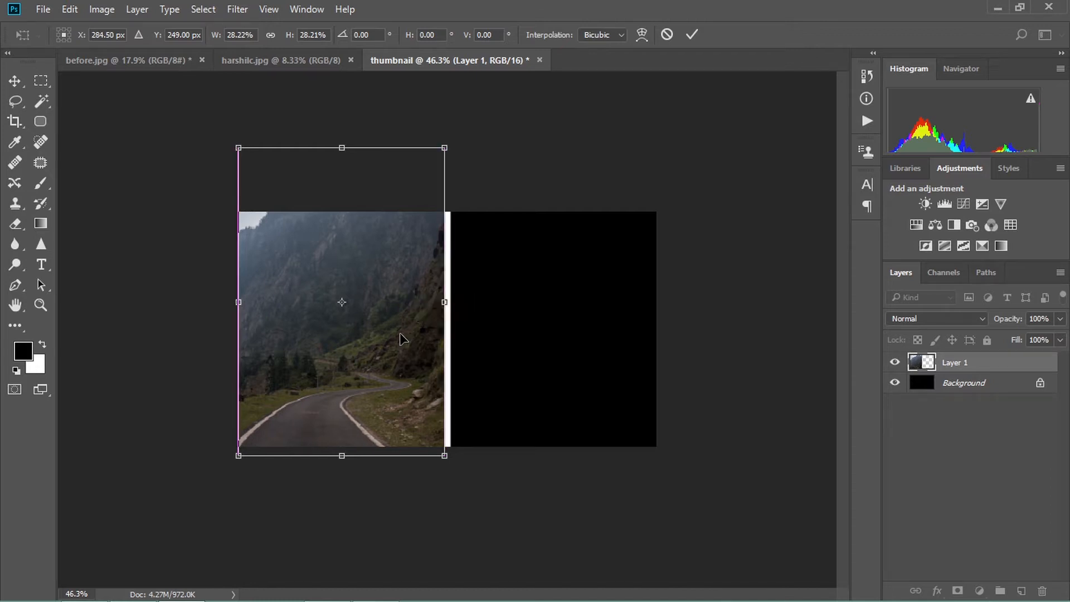
{"action": "left_click", "coordinate": [692, 36]}
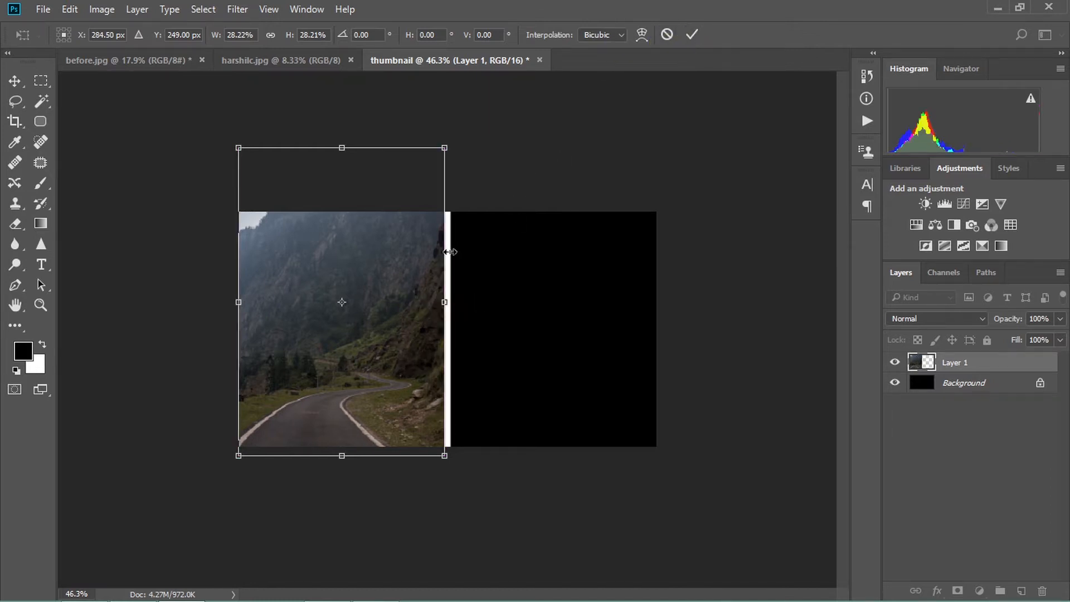
{"action": "left_click_drag", "start_coordinate": [445, 148], "coordinate": [436, 160]}
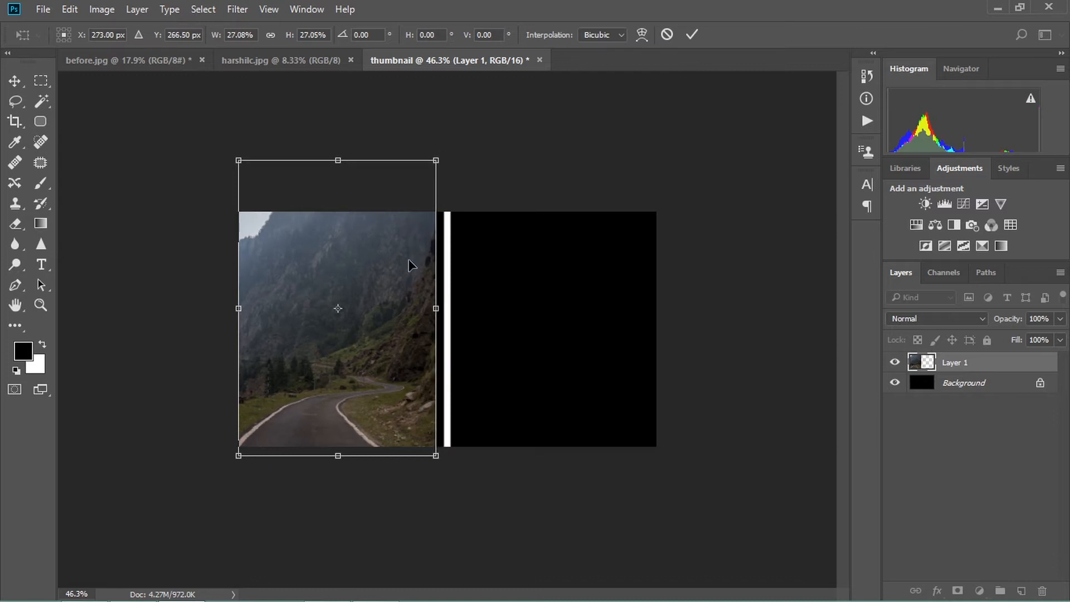
{"action": "mouse_move", "coordinate": [413, 266]}
{"action": "left_mouse_down"}
{"action": "mouse_move", "coordinate": [422, 266]}
{"action": "mouse_move", "coordinate": [406, 264]}
{"action": "left_mouse_up"}
{"action": "left_click_drag", "start_coordinate": [433, 157], "coordinate": [444, 148]}
{"action": "left_click_drag", "start_coordinate": [397, 278], "coordinate": [394, 301]}
{"action": "left_click", "coordinate": [692, 34]}
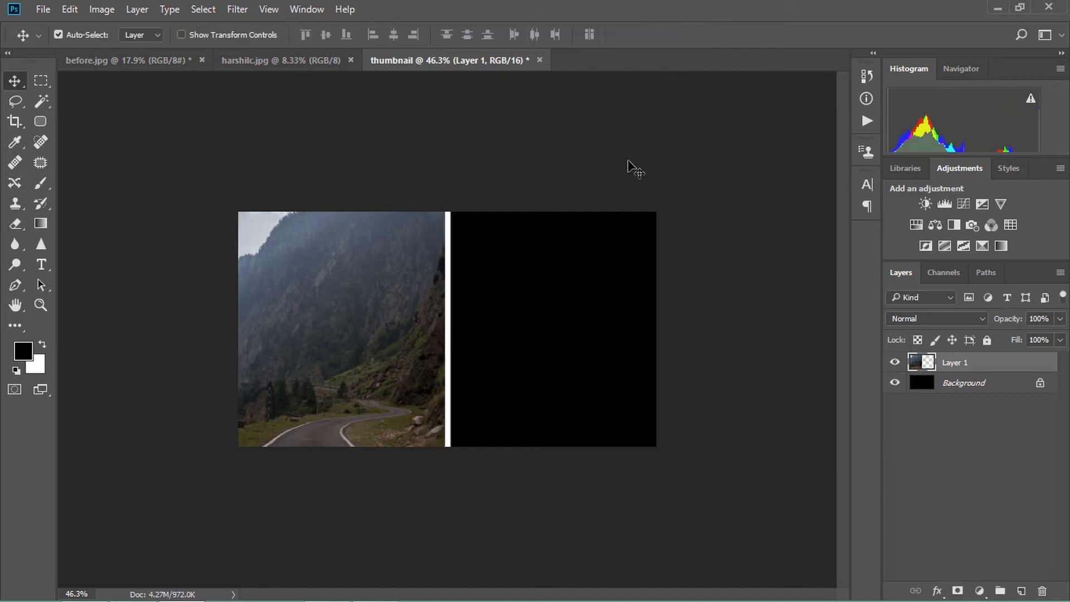
{"action": "scroll", "coordinate": [418, 347], "scroll_direction": "up", "scroll_amount": 3}
{"action": "scroll", "coordinate": [411, 353], "scroll_direction": "down", "scroll_amount": 2}
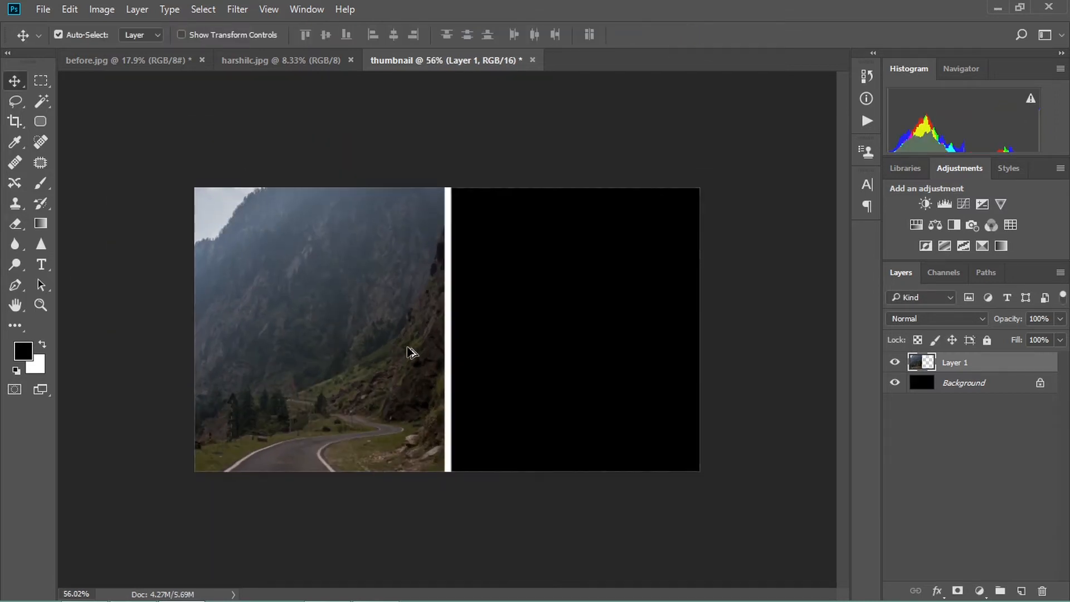
Resize the harshilc.jpg image to a width of 2016 pixels, keeping its proportions.
{"action": "left_click", "coordinate": [291, 57]}
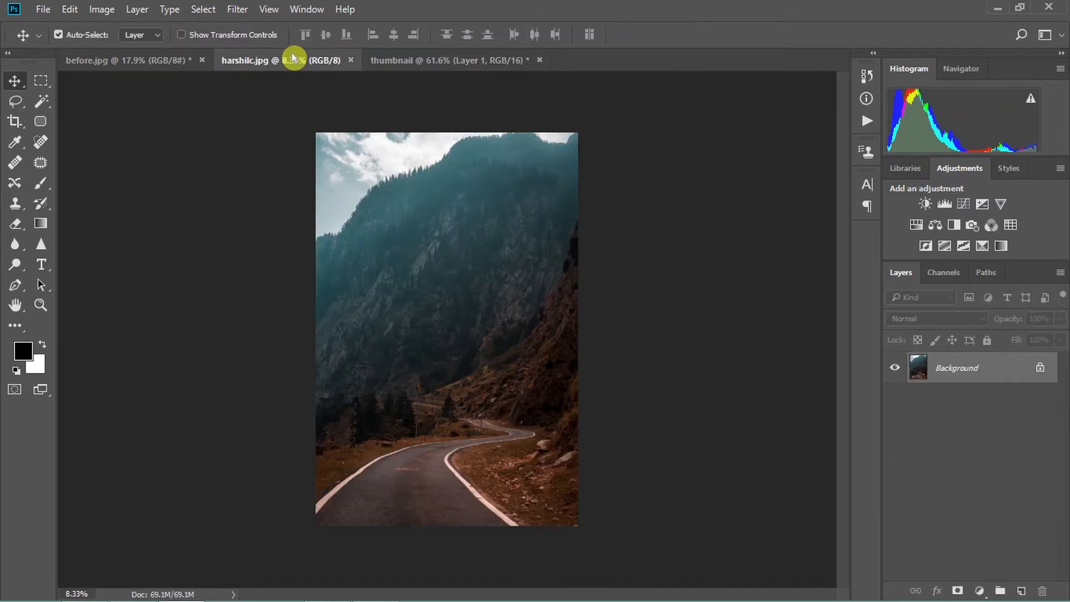
{"action": "left_click", "coordinate": [102, 9]}
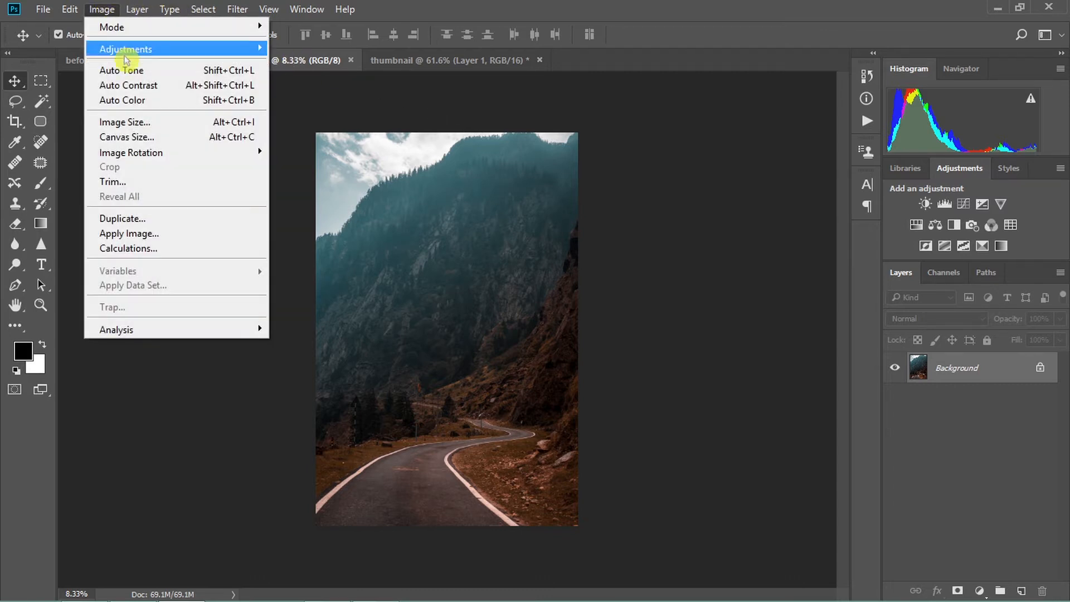
{"action": "left_click", "coordinate": [137, 123]}
{"action": "type", "text": "2"}
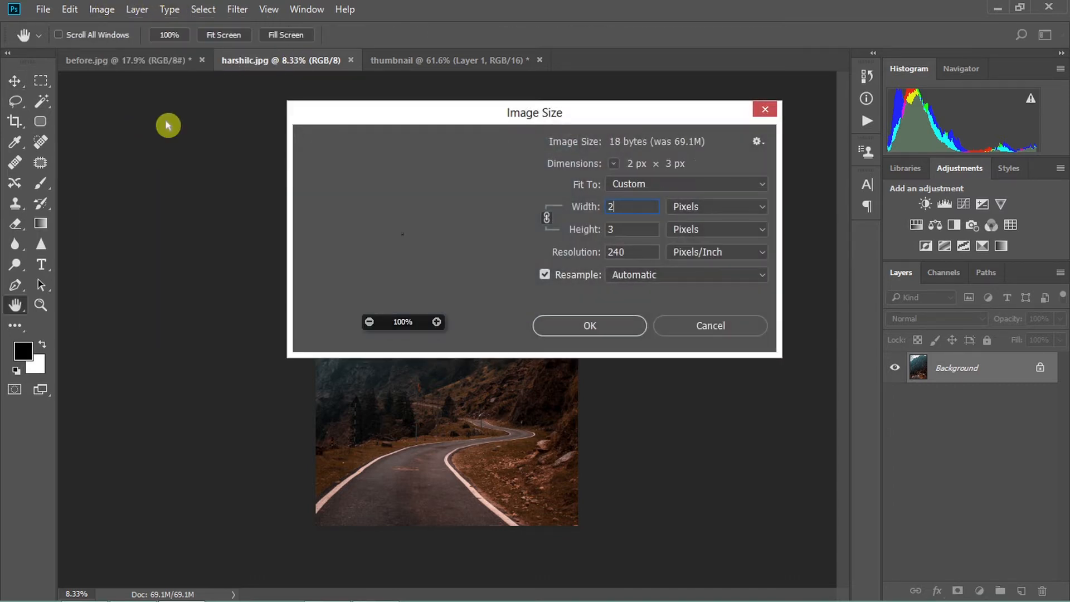
{"action": "type", "text": "016"}
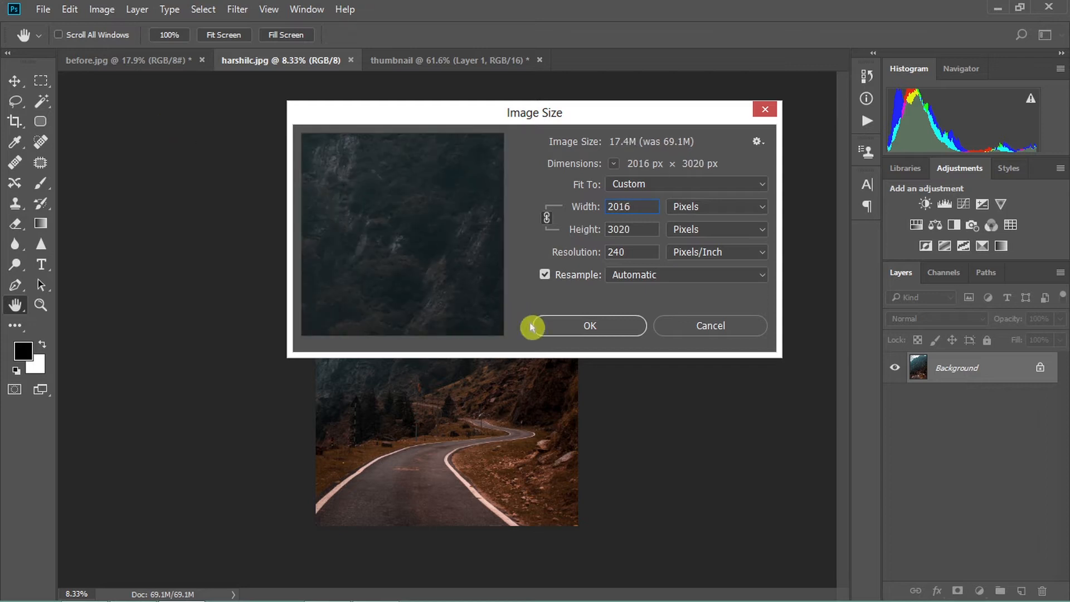
{"action": "left_click", "coordinate": [567, 326]}
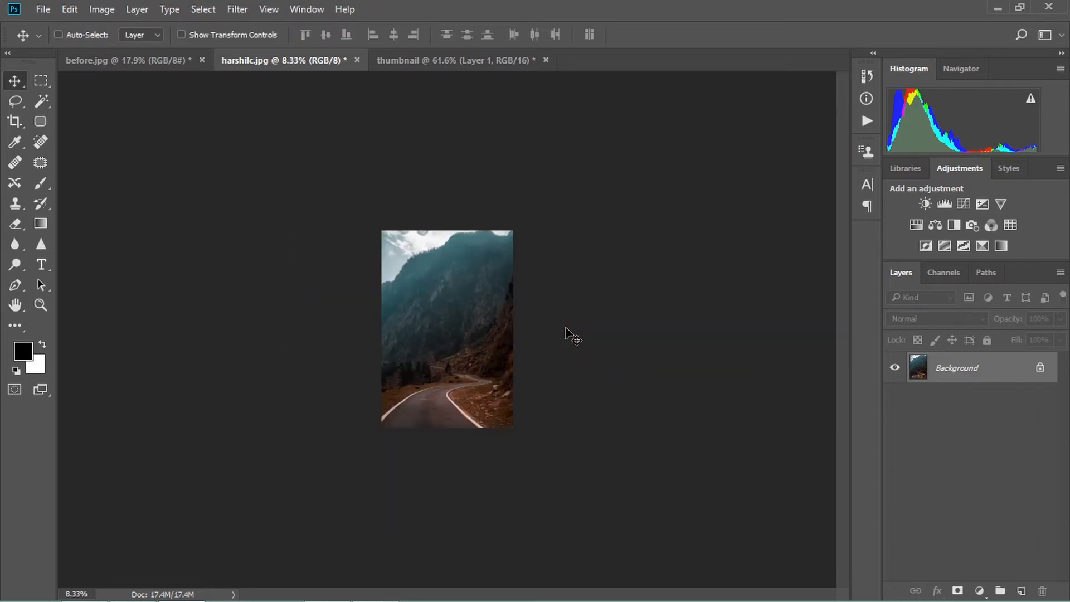
Copy the whole harshilc.jpg image and paste it into the thumbnail document.
{"action": "key", "text": "ctrl+a"}
{"action": "left_click", "coordinate": [483, 61]}
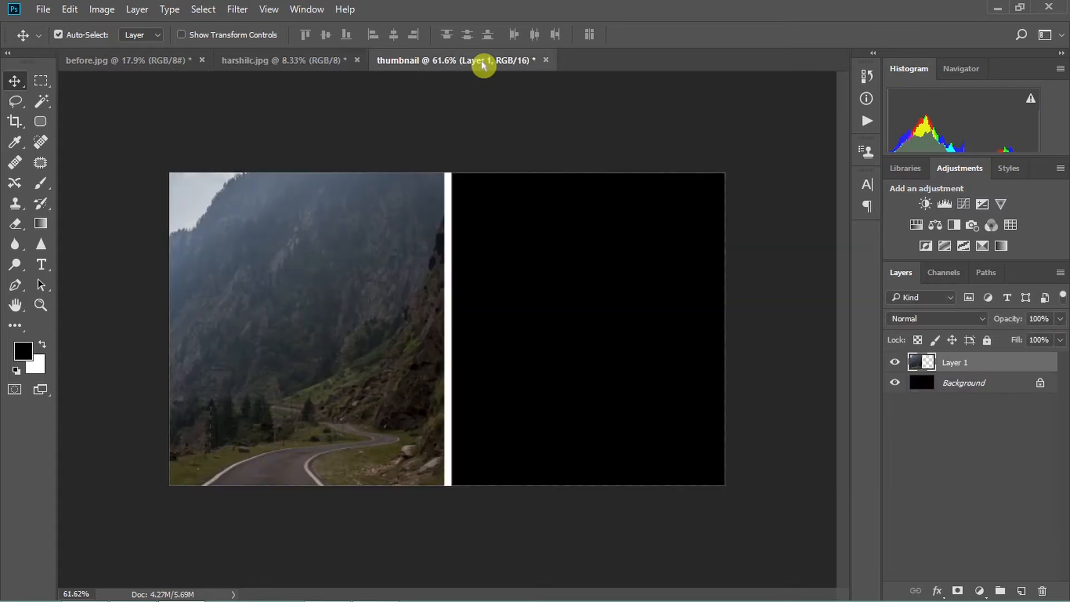
{"action": "key", "text": "ctrl+v"}
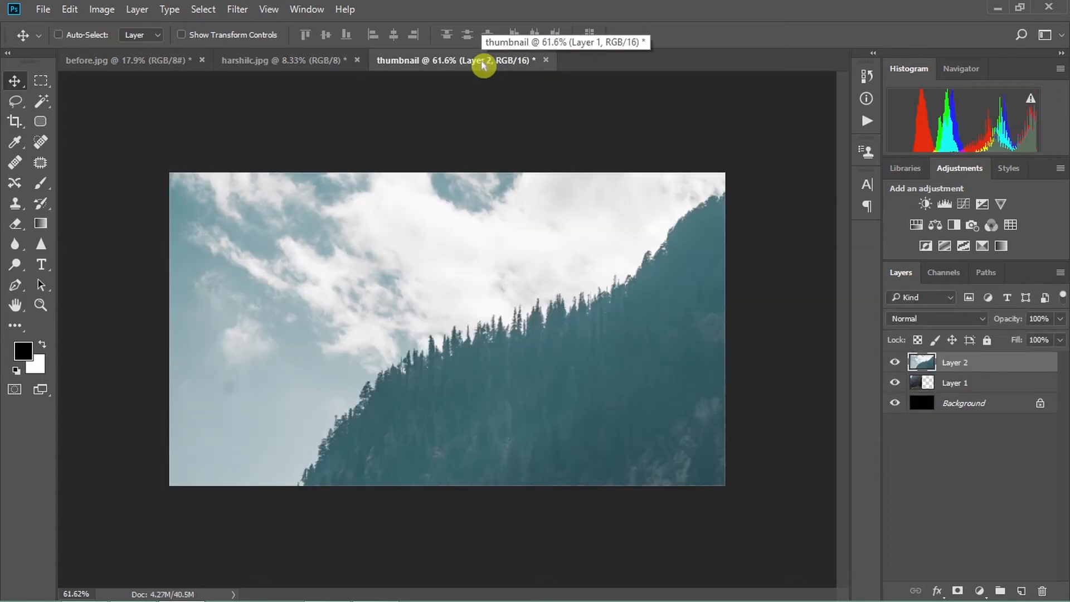
Scale the pasted harshilc.jpg photo to about 28% and fit it between the white divider and the canvas's right edge.
{"action": "key", "text": "ctrl+t"}
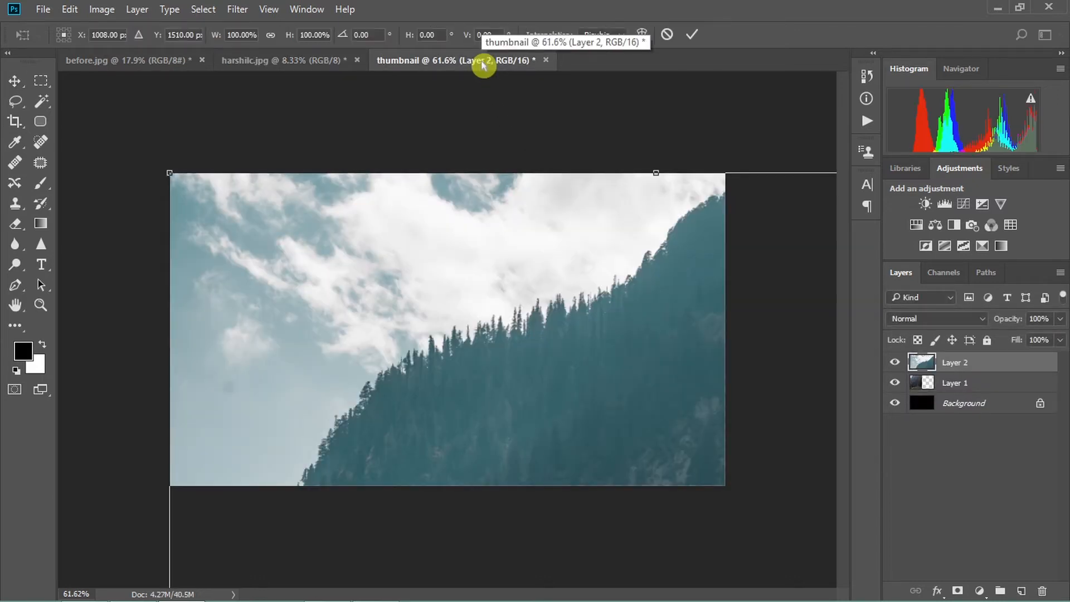
{"action": "key", "text": "ctrl+0"}
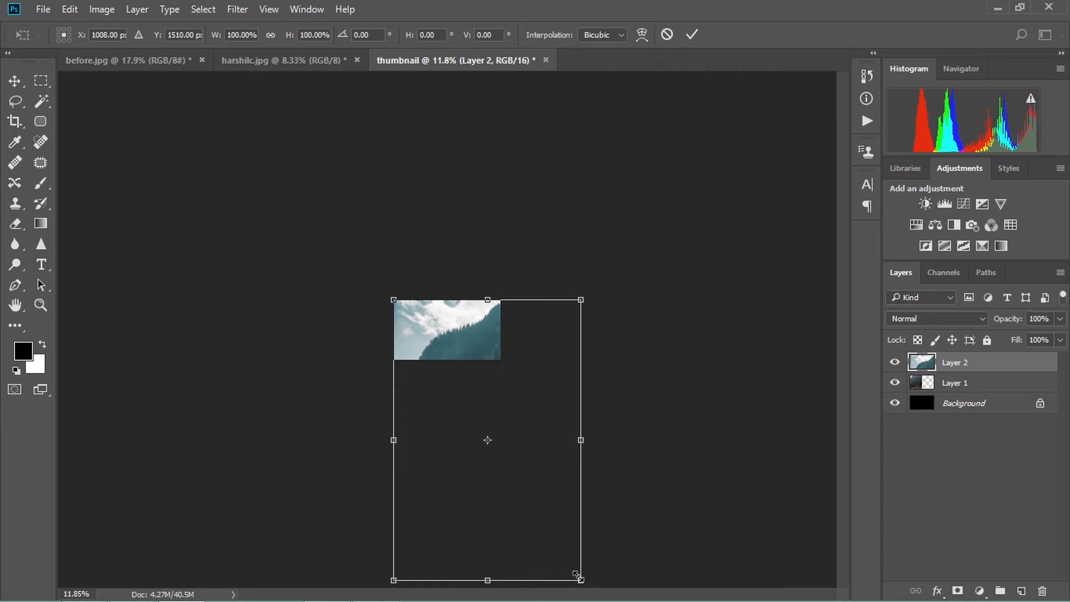
{"action": "left_click_drag", "start_coordinate": [577, 574], "coordinate": [493, 348]}
{"action": "key", "text": "ctrl+0"}
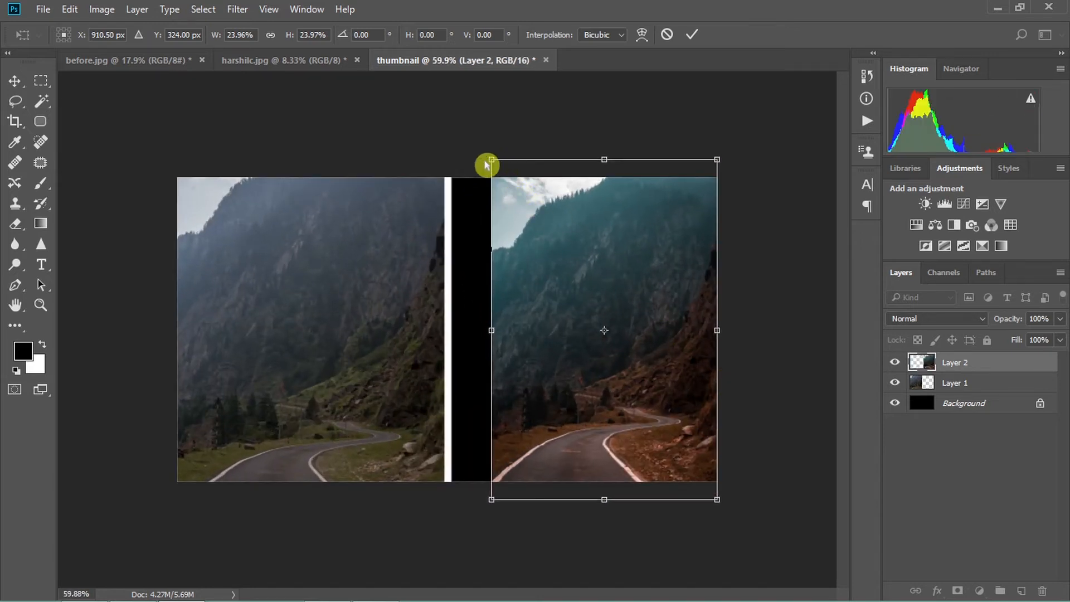
{"action": "left_click_drag", "start_coordinate": [490, 157], "coordinate": [442, 102]}
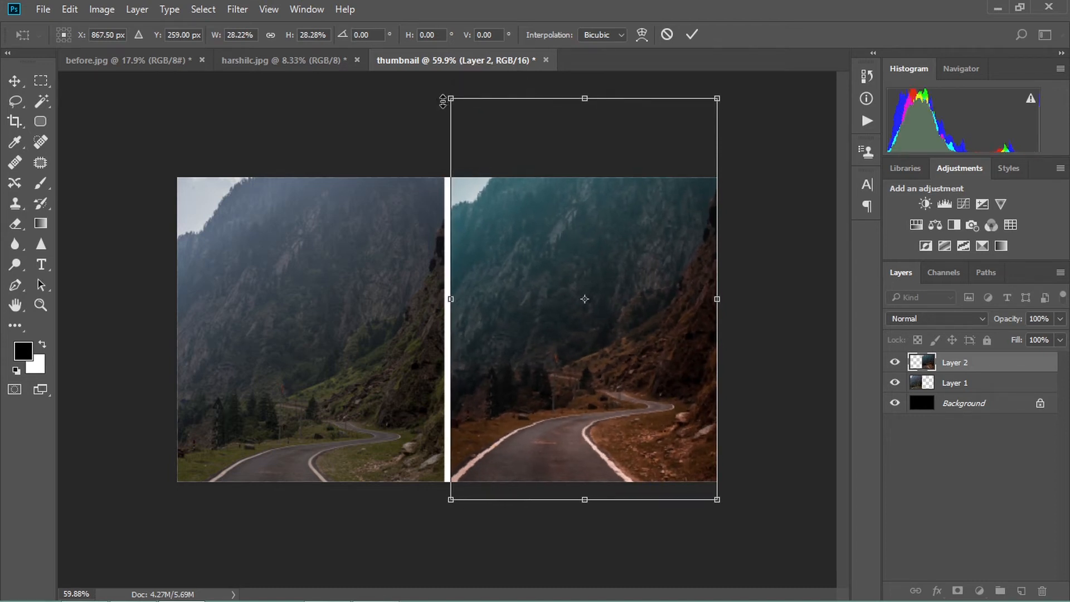
{"action": "mouse_move", "coordinate": [654, 339]}
{"action": "left_mouse_down"}
{"action": "mouse_move", "coordinate": [659, 361]}
{"action": "mouse_move", "coordinate": [669, 361]}
{"action": "mouse_move", "coordinate": [656, 356]}
{"action": "left_mouse_up"}
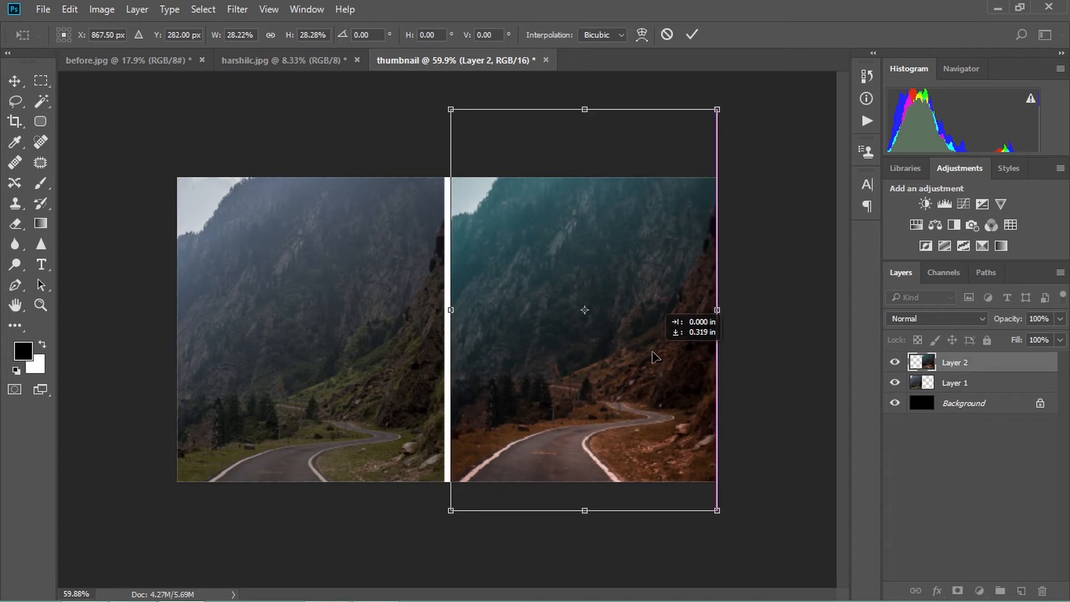
Try enlarging the harshilc.jpg photo to about 30% from a shifted position, and return it to its fitted place beside the divider.
{"action": "left_click_drag", "start_coordinate": [655, 356], "coordinate": [672, 358]}
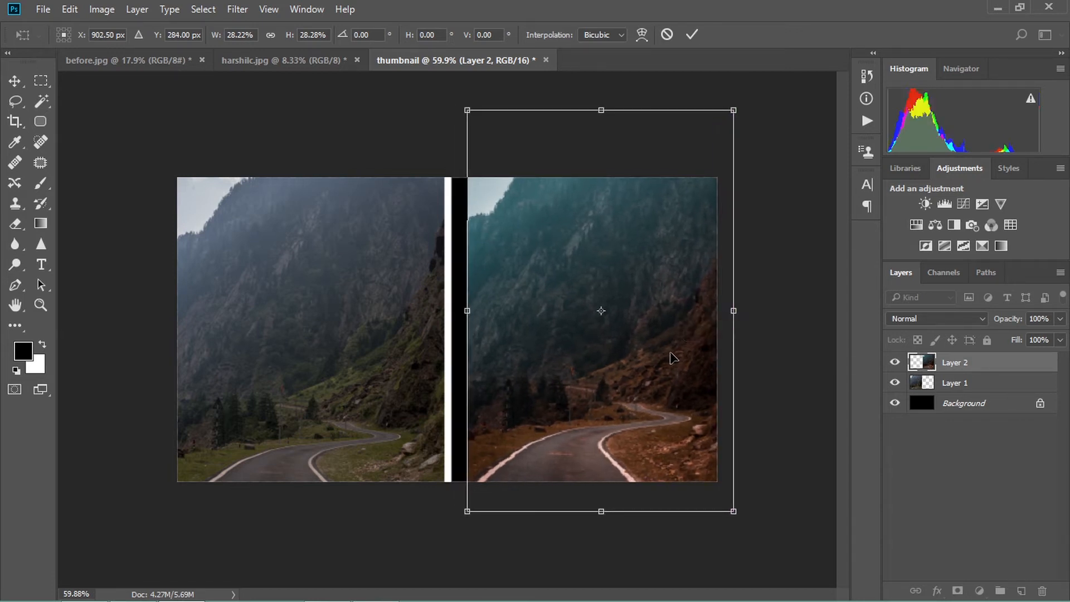
{"action": "left_click_drag", "start_coordinate": [467, 110], "coordinate": [442, 93]}
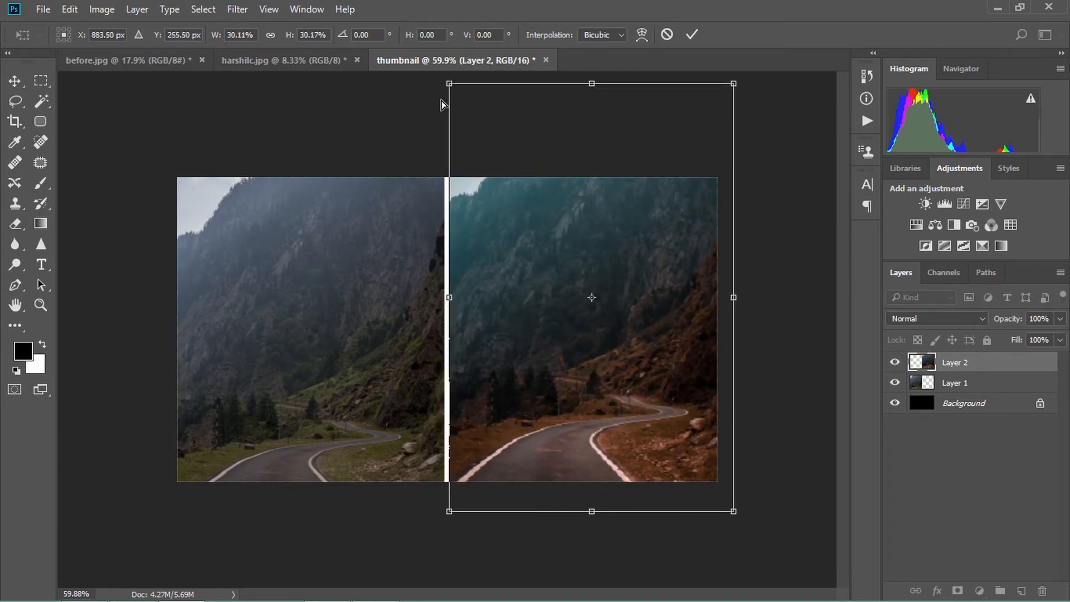
{"action": "key", "text": "ctrl+z"}
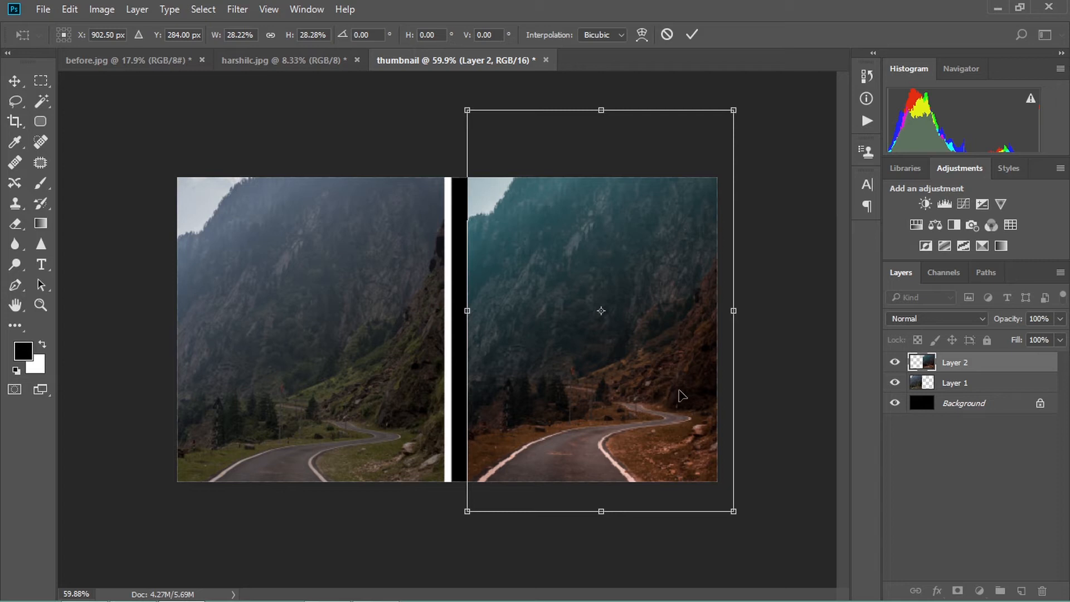
{"action": "left_click_drag", "start_coordinate": [684, 394], "coordinate": [672, 396]}
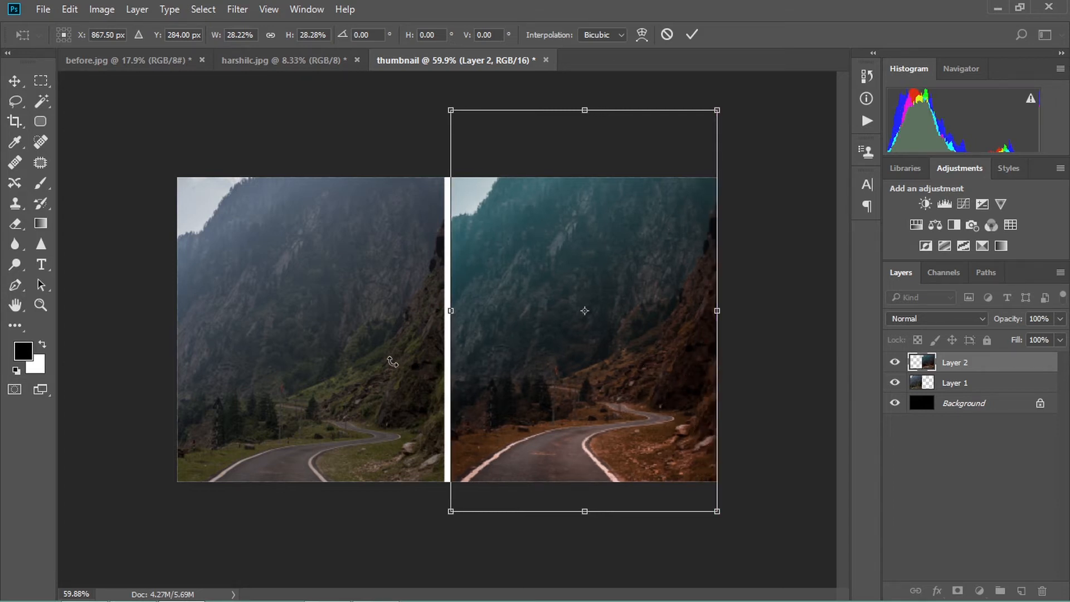
Lower the harshilc.jpg photo to about Y 323 px so its road lines up with the road in the before photo.
{"action": "left_click_drag", "start_coordinate": [553, 369], "coordinate": [563, 381]}
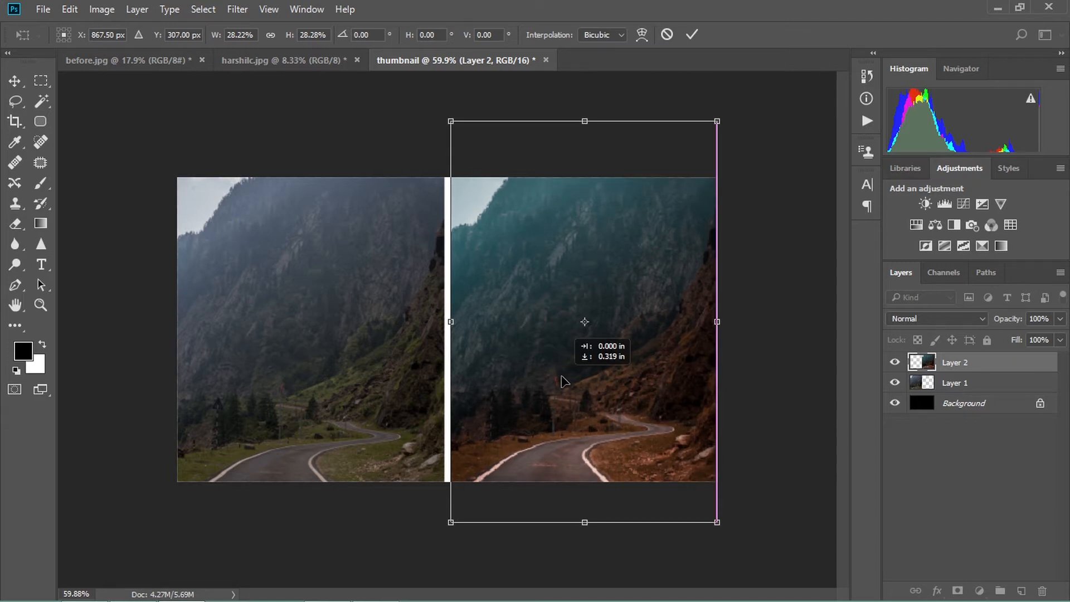
{"action": "left_click_drag", "start_coordinate": [562, 376], "coordinate": [563, 383]}
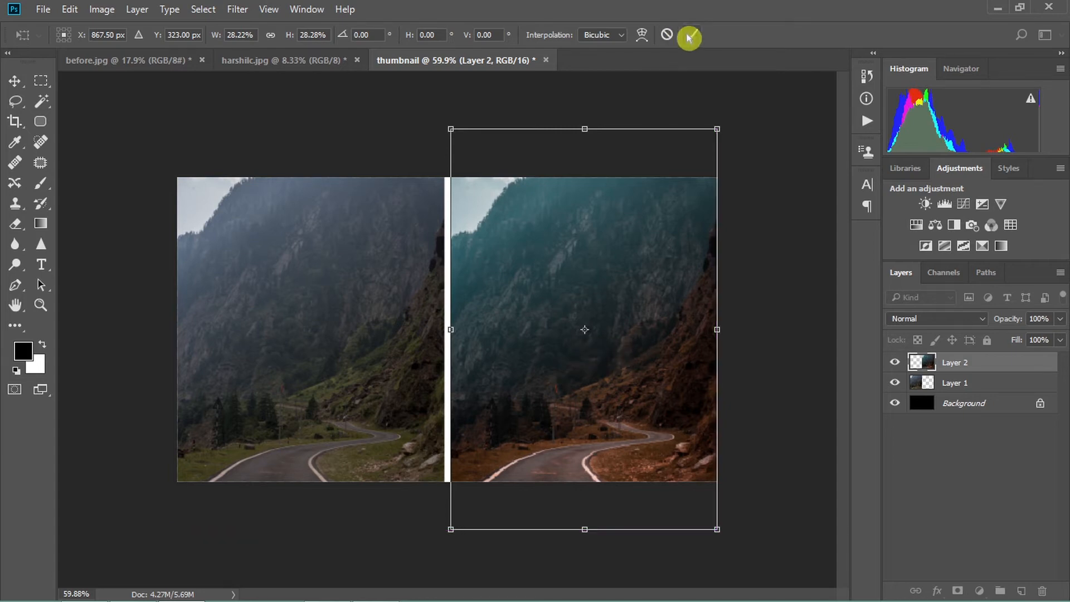